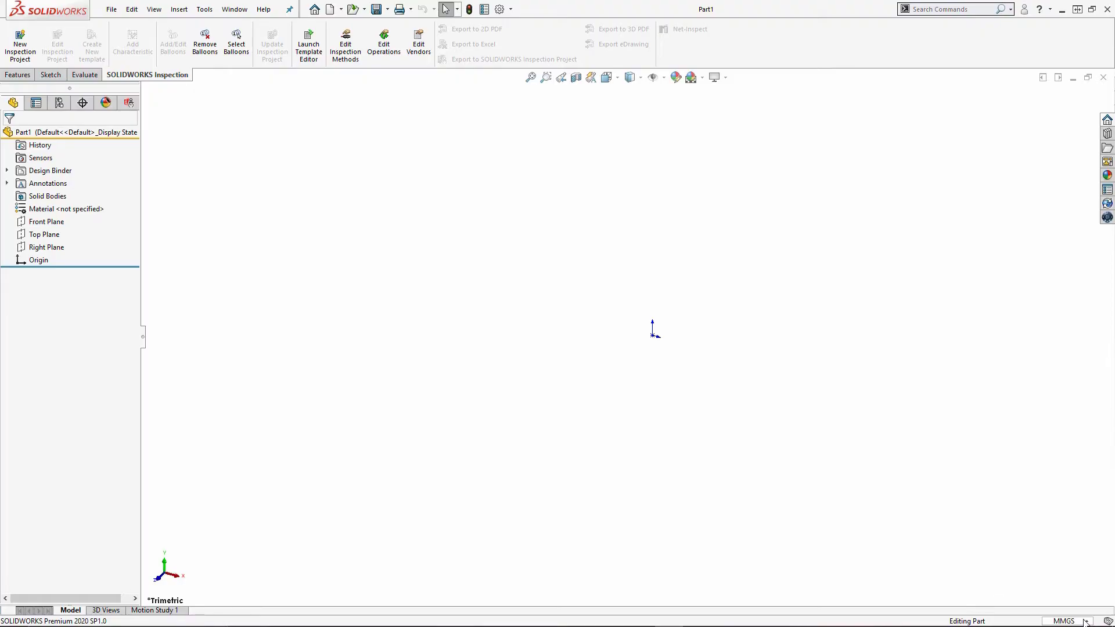
left_click(1085, 621)
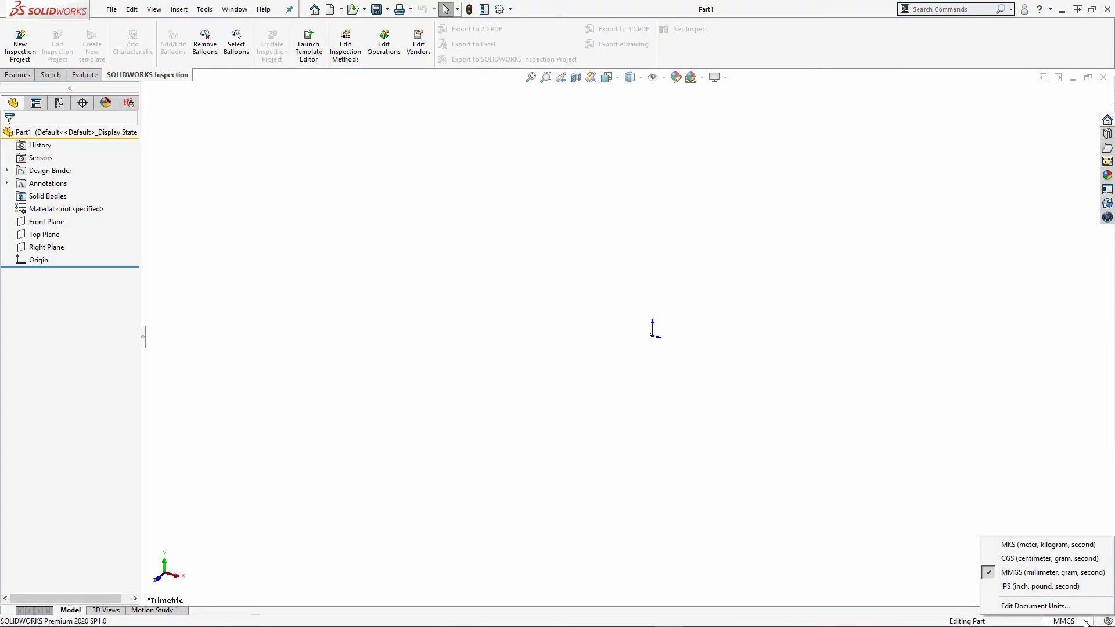
left_click(527, 234)
left_click(59, 76)
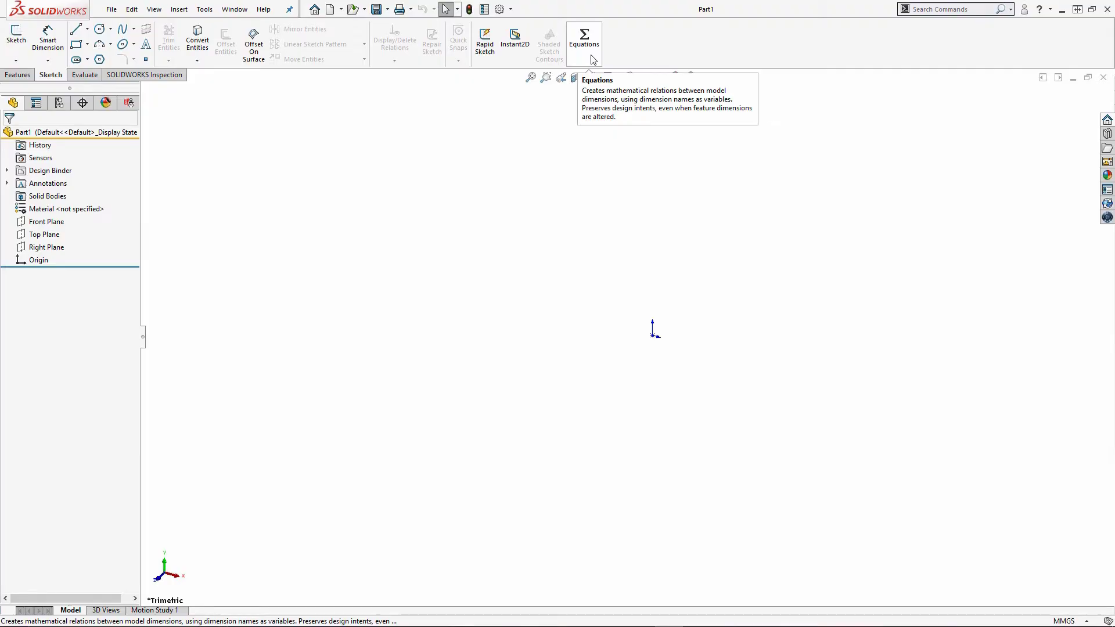
left_click(205, 9)
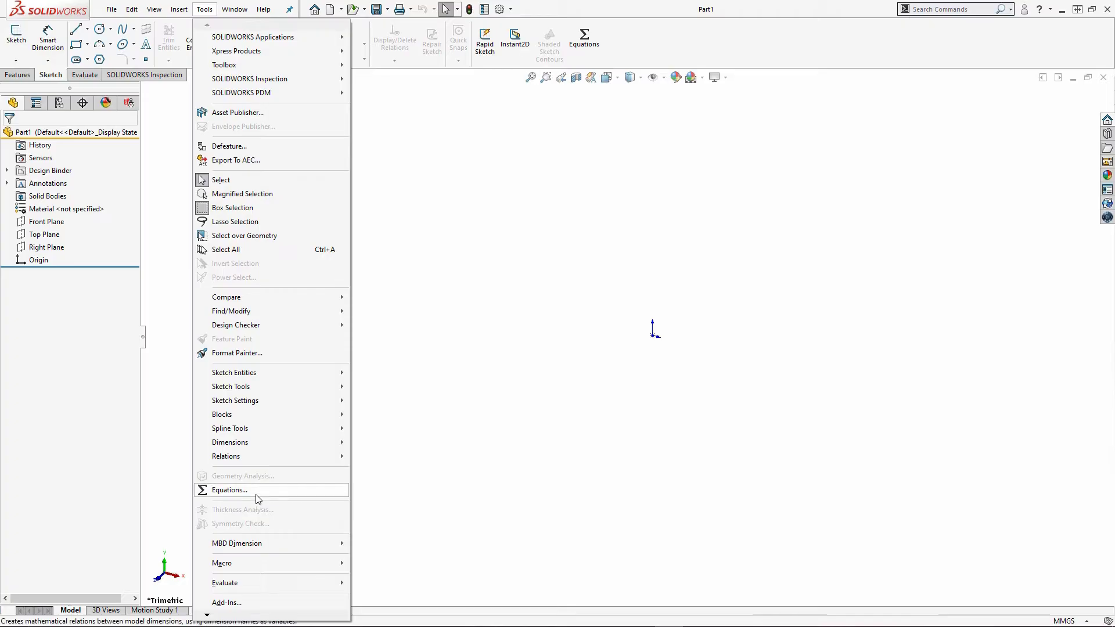
left_click(936, 37)
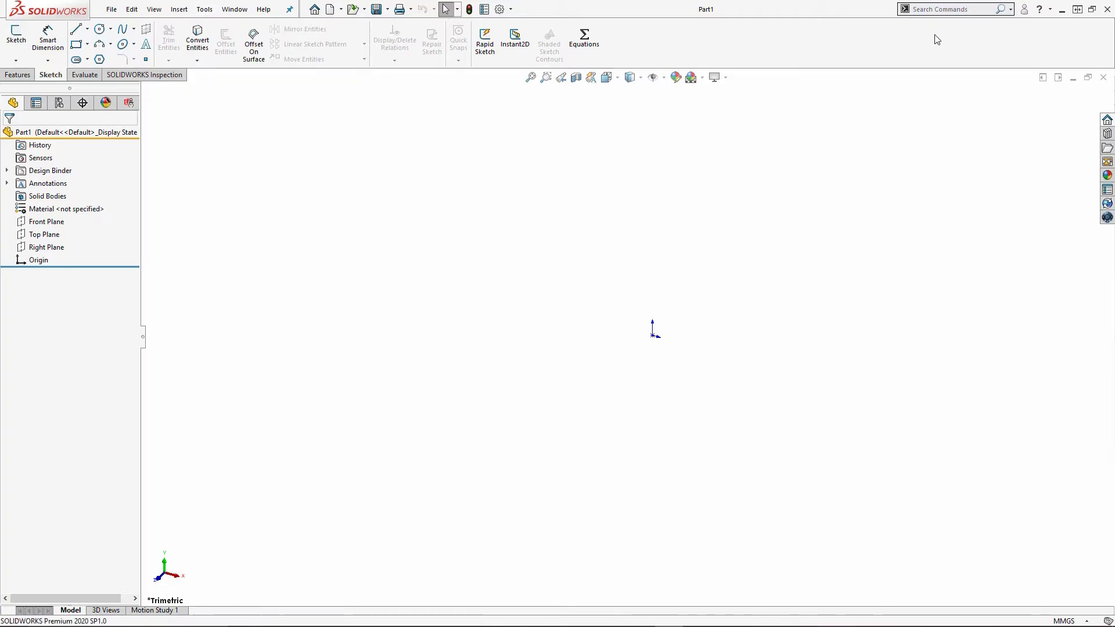
Step: Search the commands for "equat" and open the Equations, Global Variables, and Dimensions manager
left_click(1010, 10)
left_click(968, 37)
left_click(958, 10)
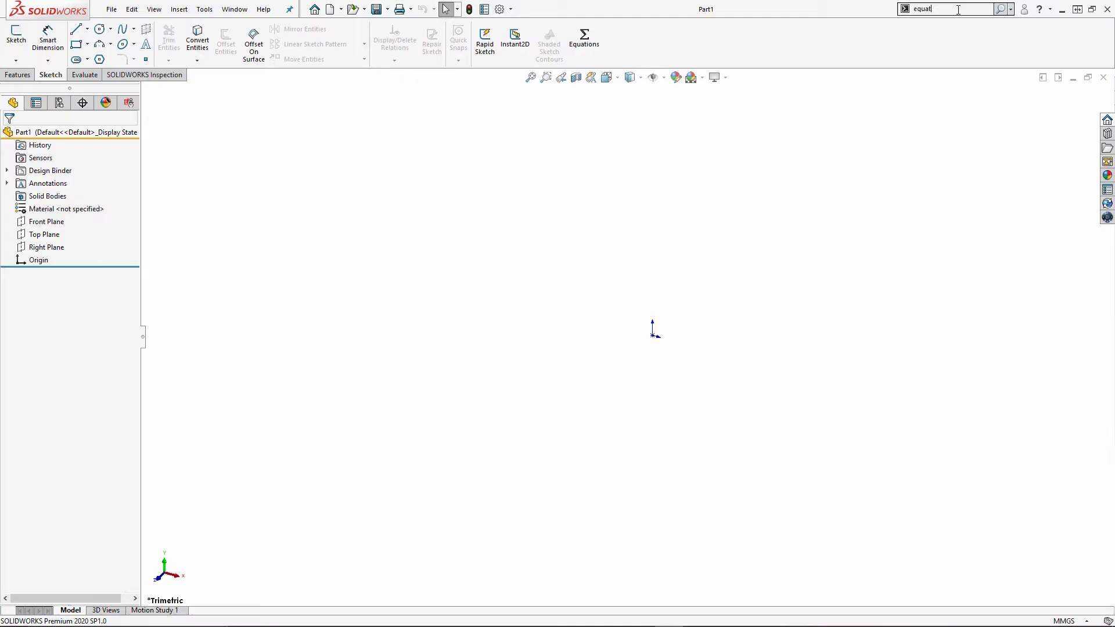
left_click_drag(943, 38, 920, 41)
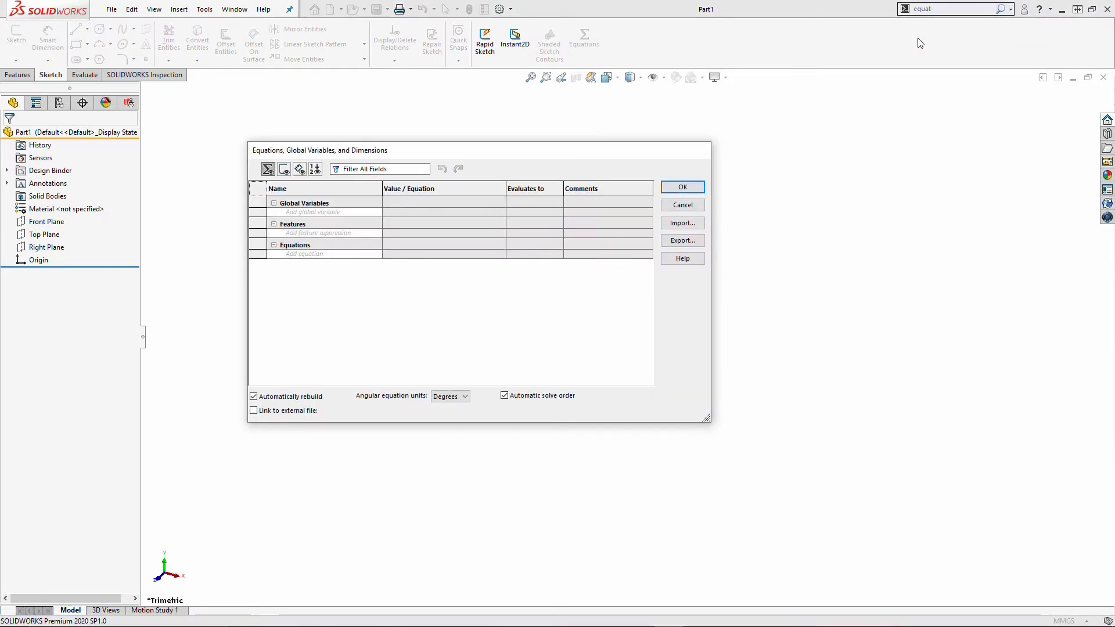
Step: Add a global variable named A with the value 81
left_click(361, 213)
type("A")
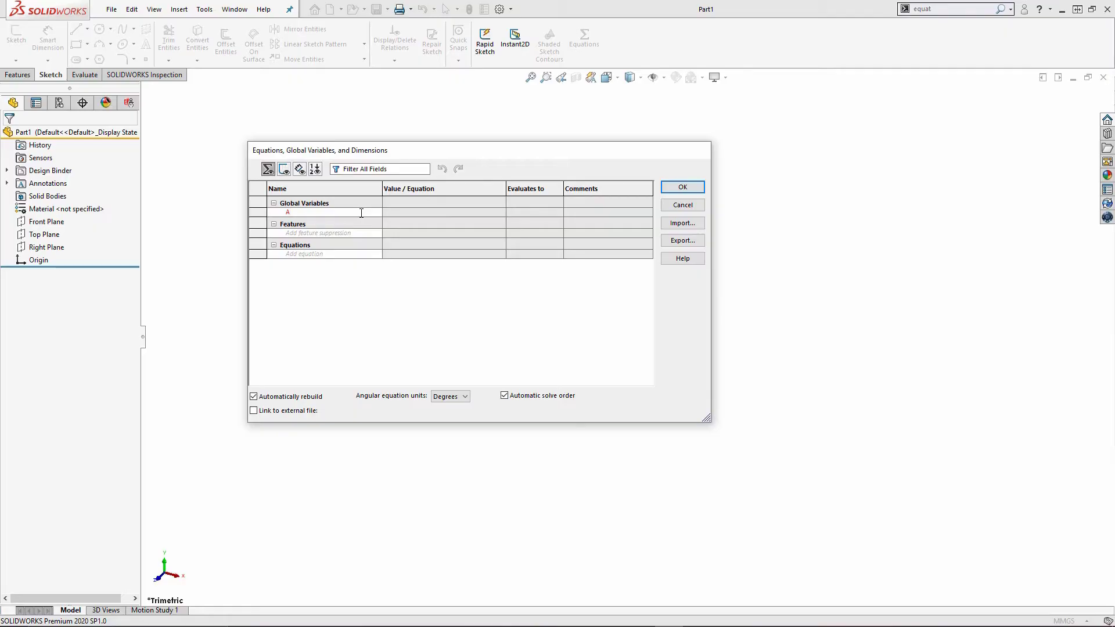
key("Tab")
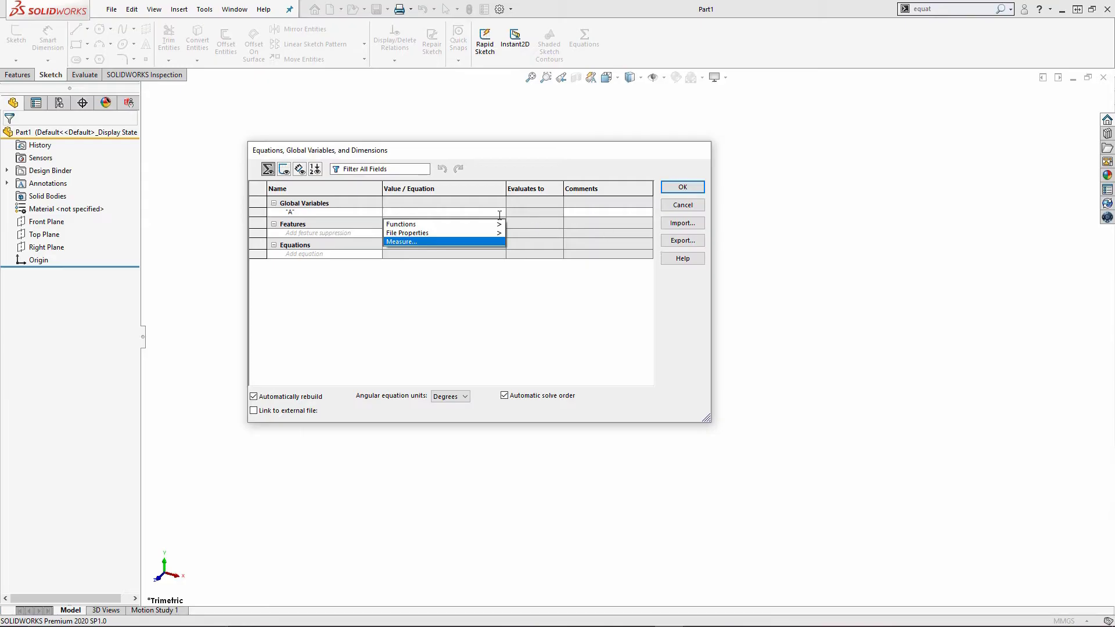
type("81")
key("Return")
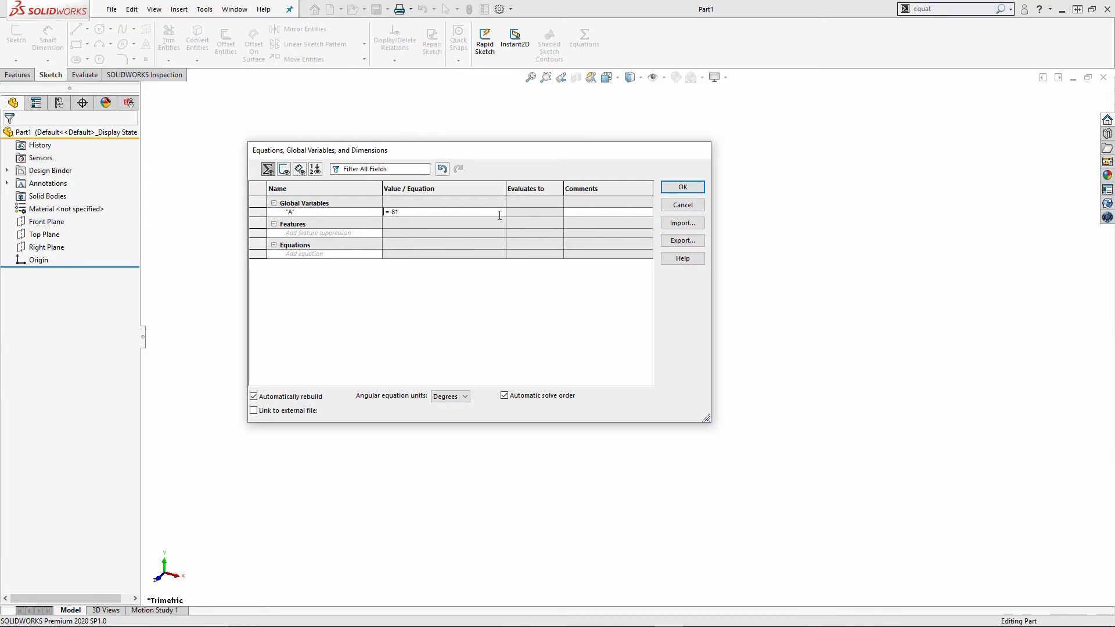
key("Tab")
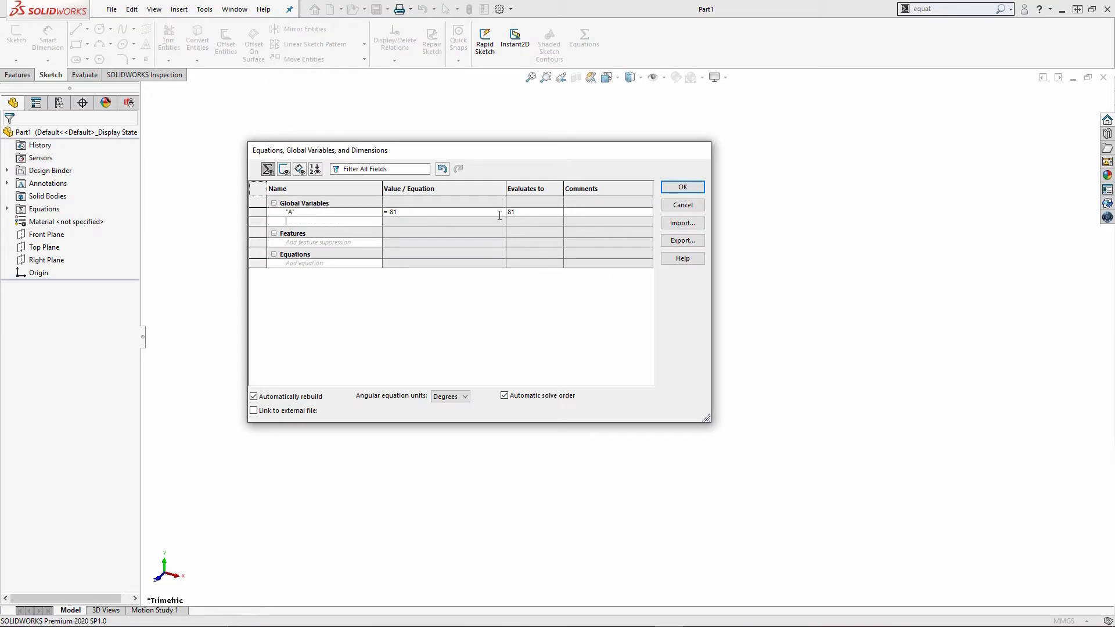
Step: Add the global variables B = 57 and C = 43 and accept the equations
key("Tab")
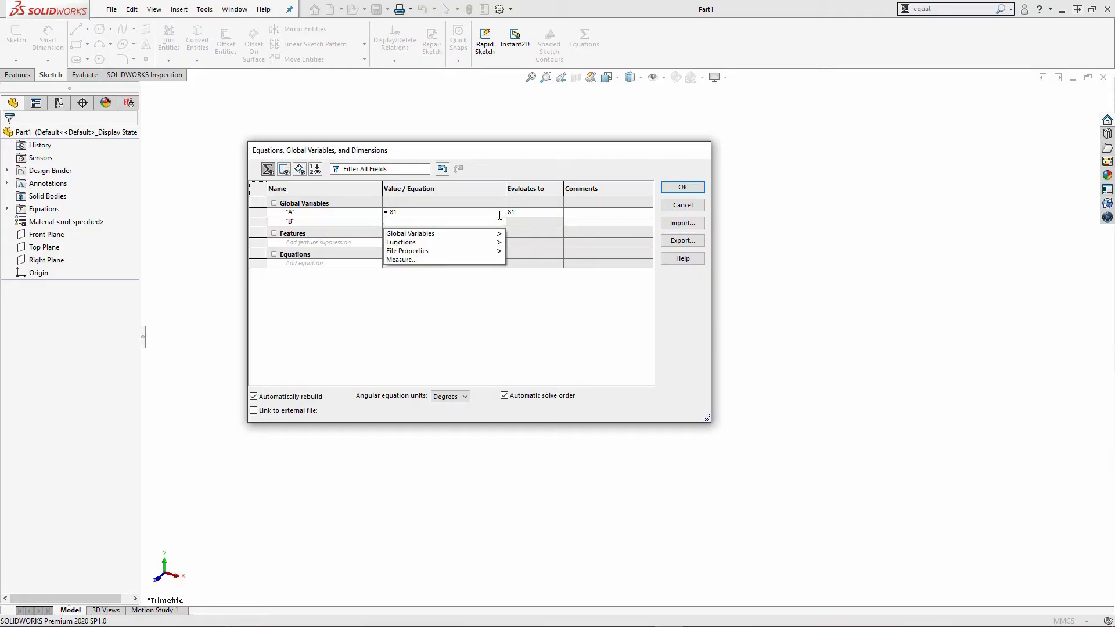
type("57")
key("Return")
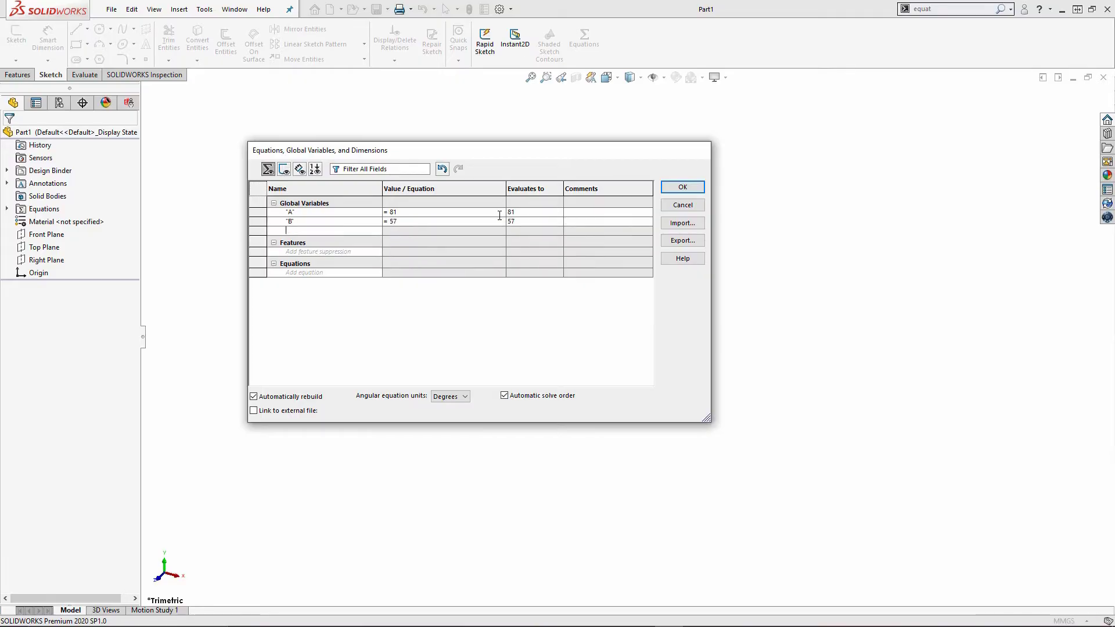
key("Tab")
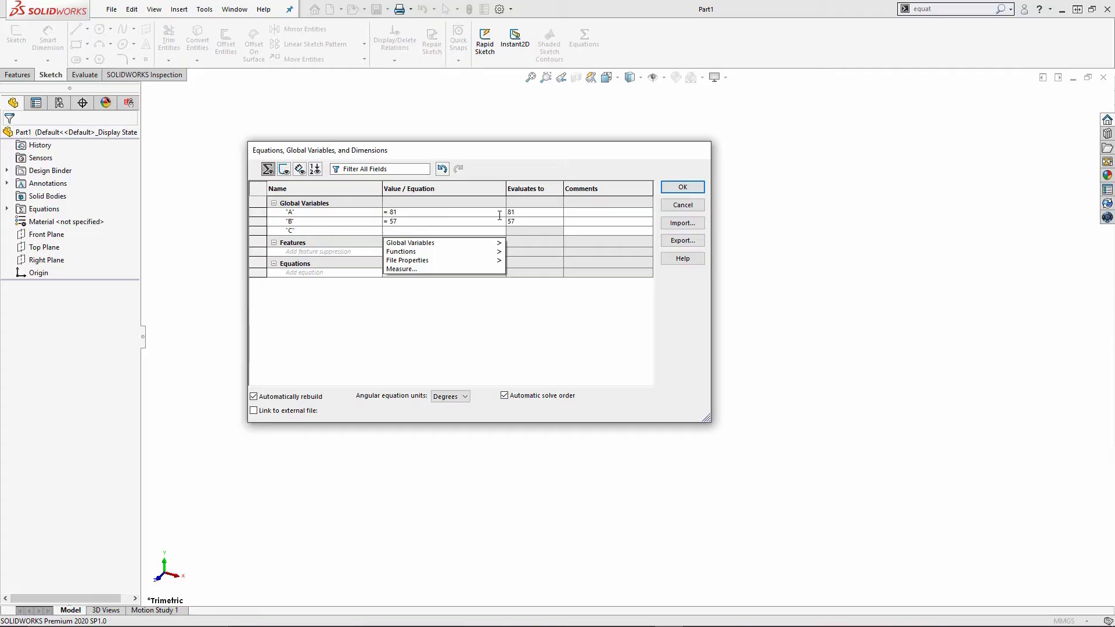
type("43")
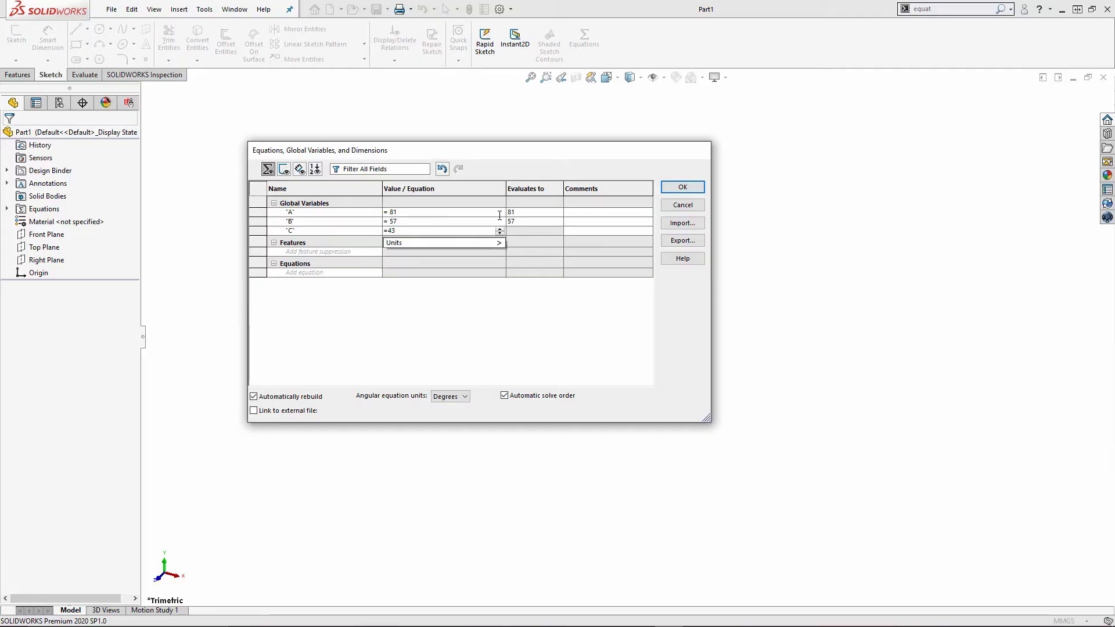
key("Tab")
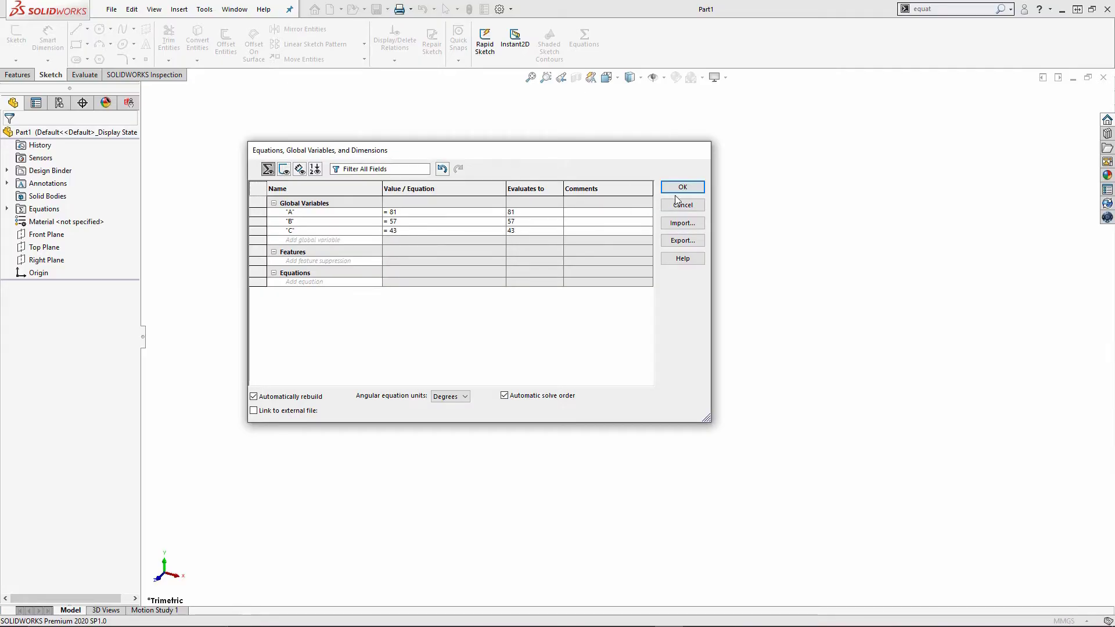
left_click(683, 187)
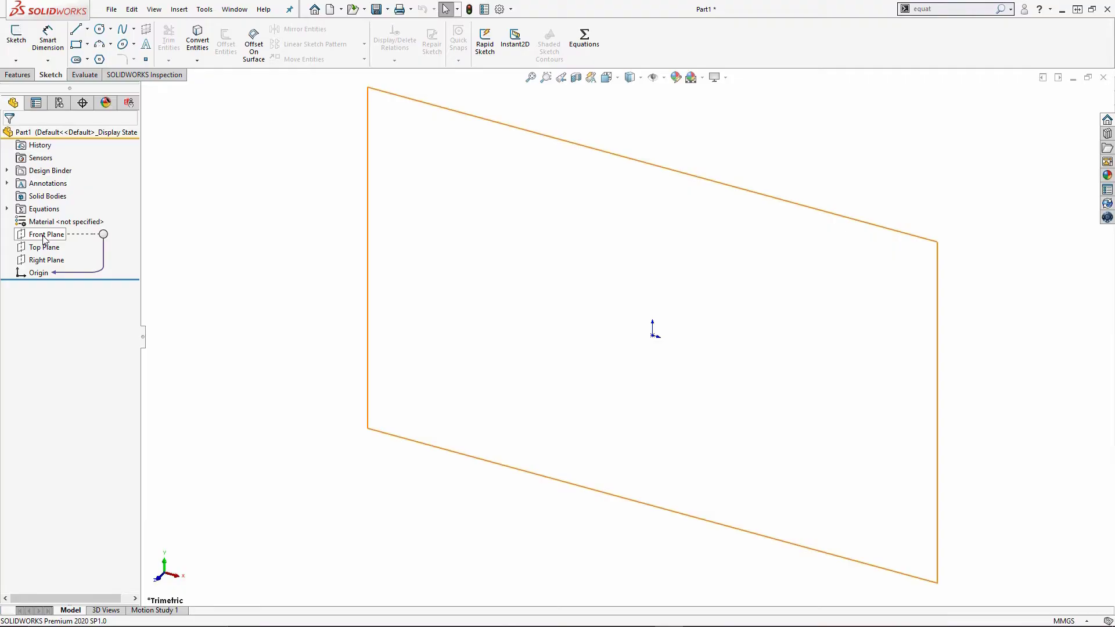
Step: Start a sketch on the Front Plane with a vertical line about 31 mm long down to the origin, continued by a longer horizontal line rightward
left_click(45, 235)
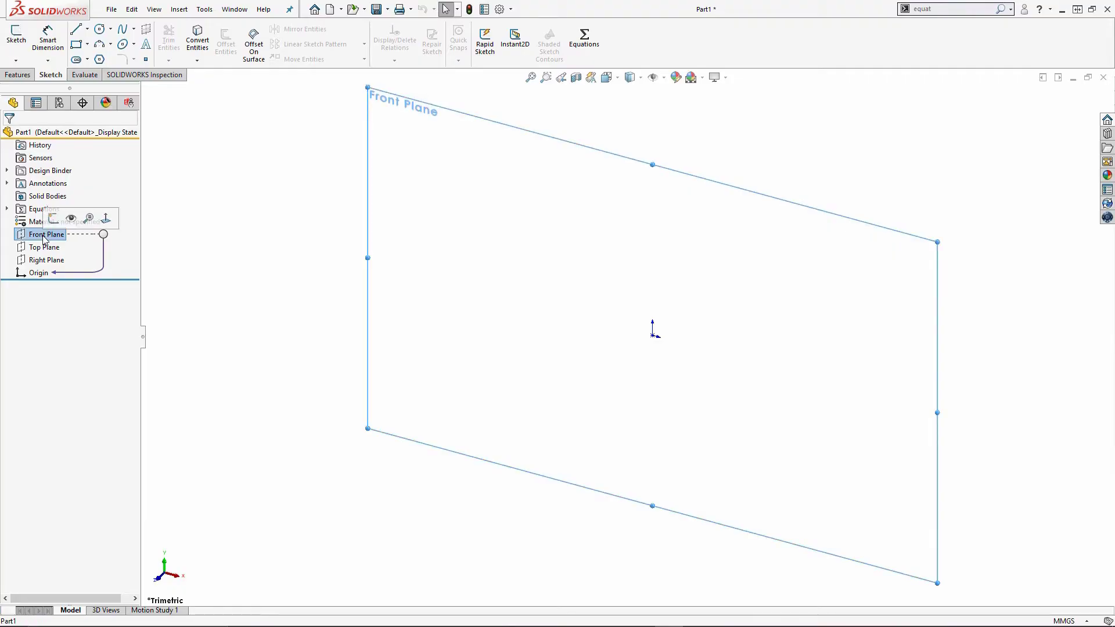
left_click(53, 220)
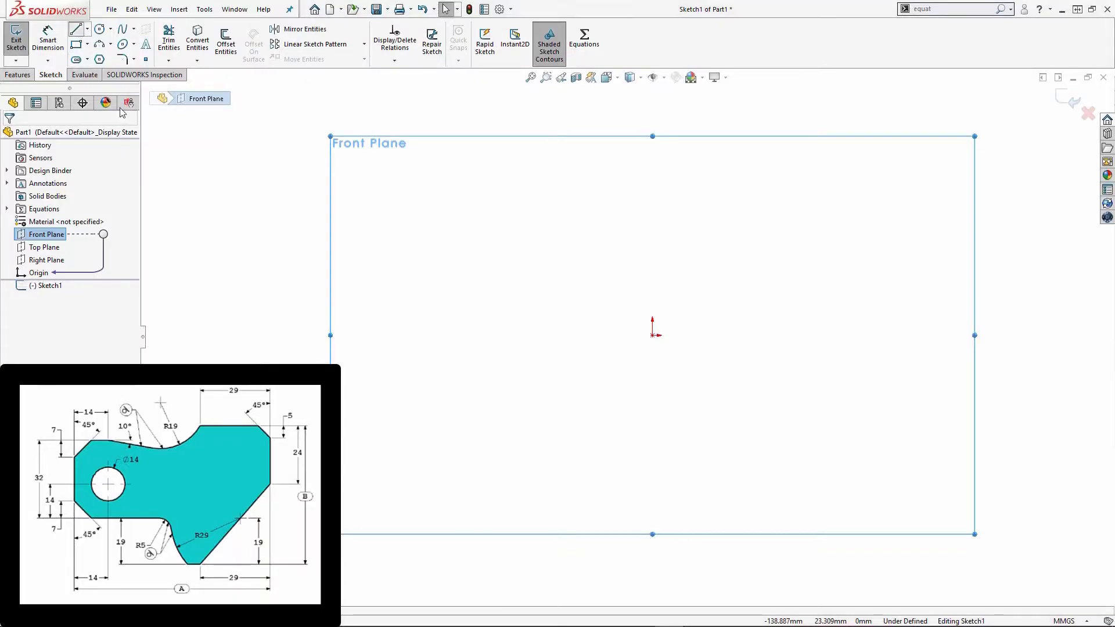
left_click(76, 28)
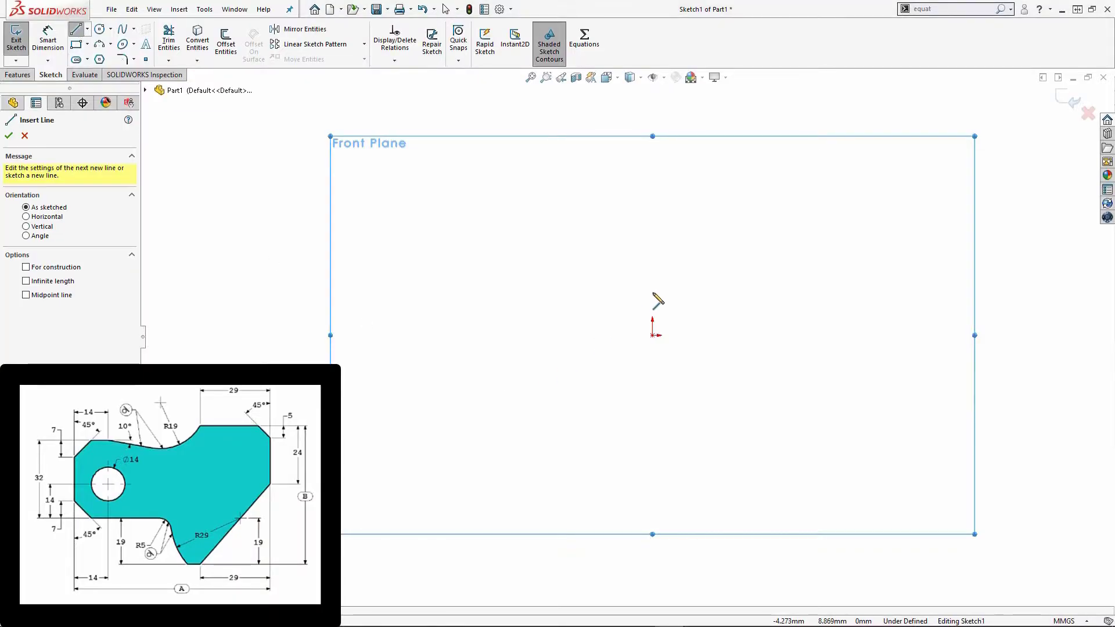
left_click(652, 221)
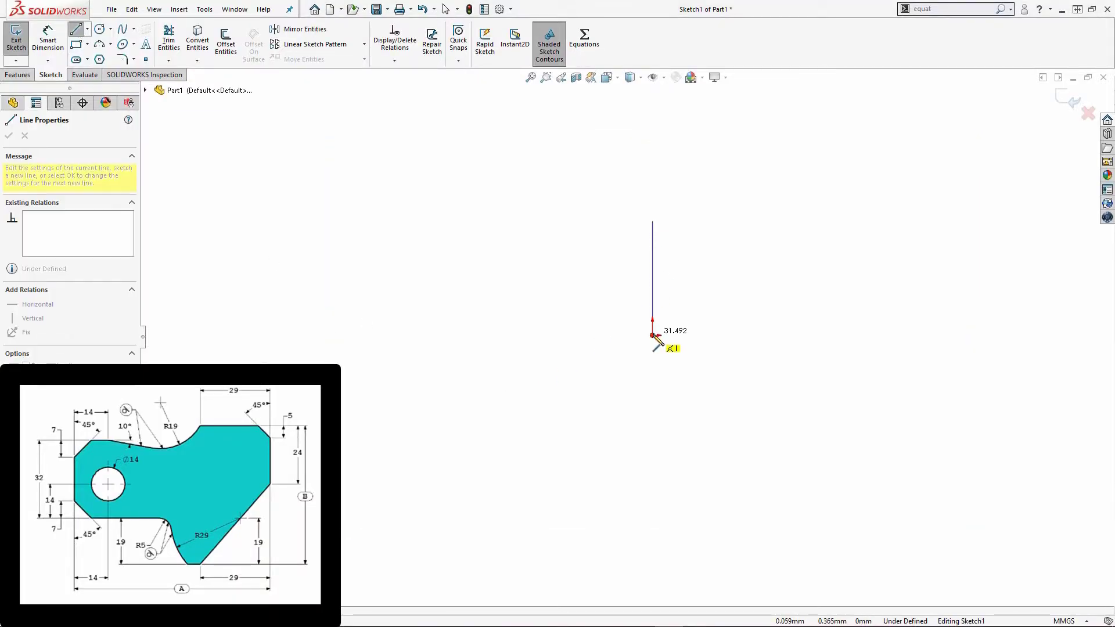
left_click(653, 335)
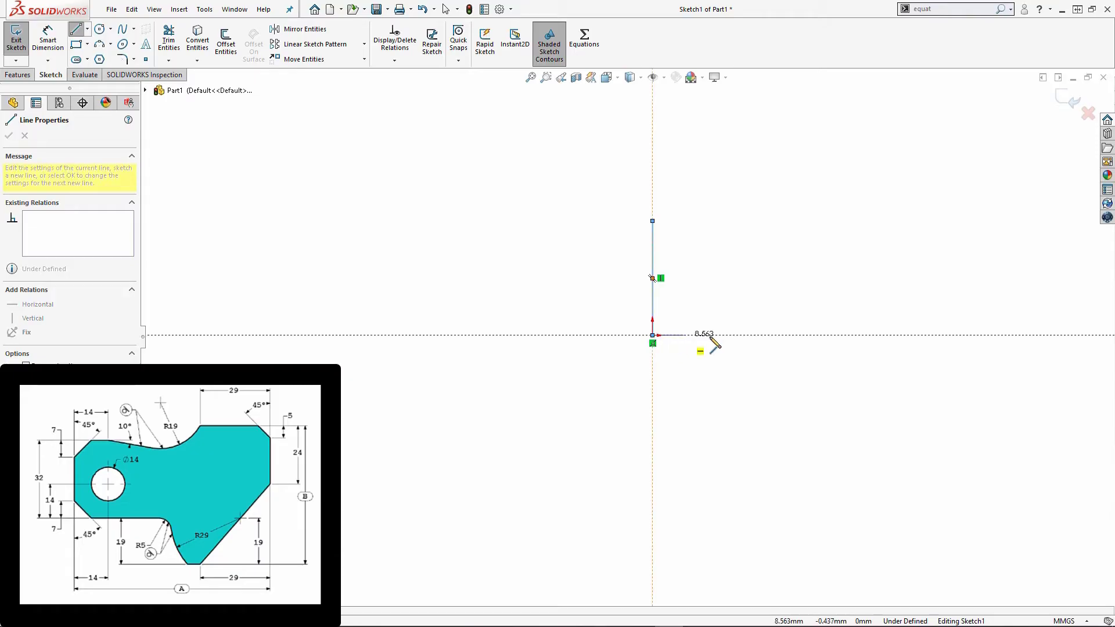
left_click(867, 335)
Step: Continue the profile from the horizontal line's right end with a small convex tangent arc and a larger, reverse-curving tangent arc going down to the right
middle_click_drag(866, 335, 732, 337, "ctrl")
scroll(865, 362, "down", 2)
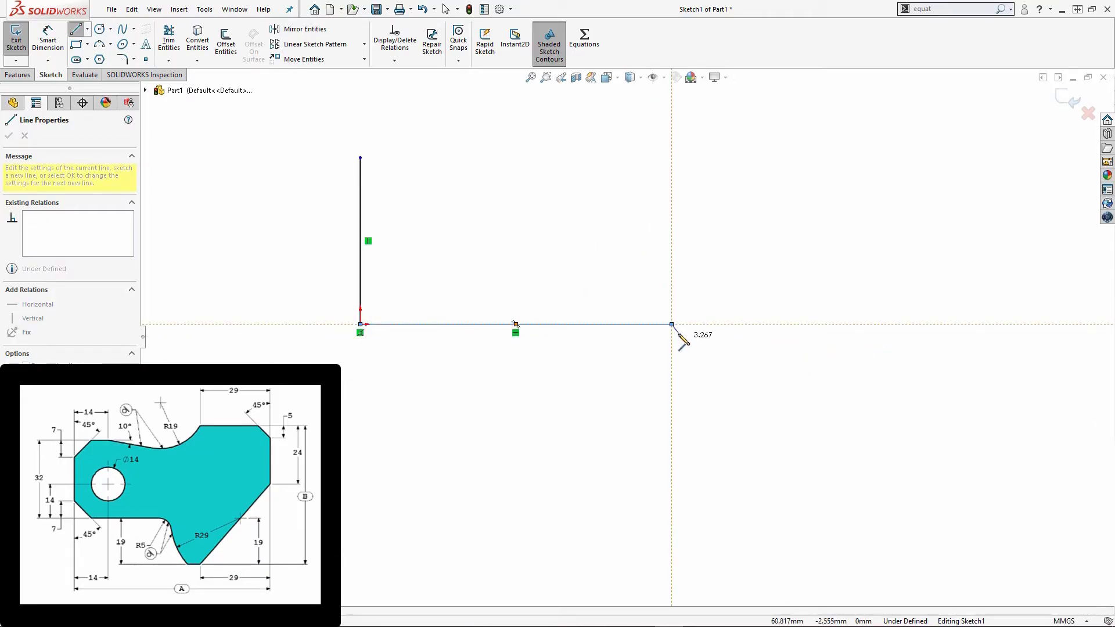
left_click(711, 353)
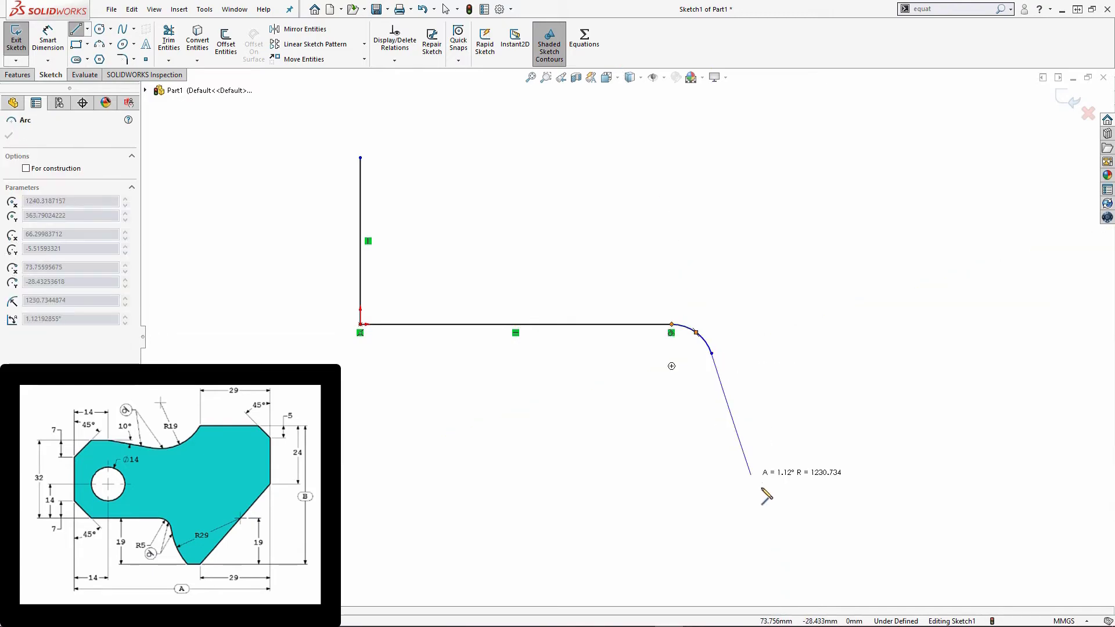
left_click(833, 521)
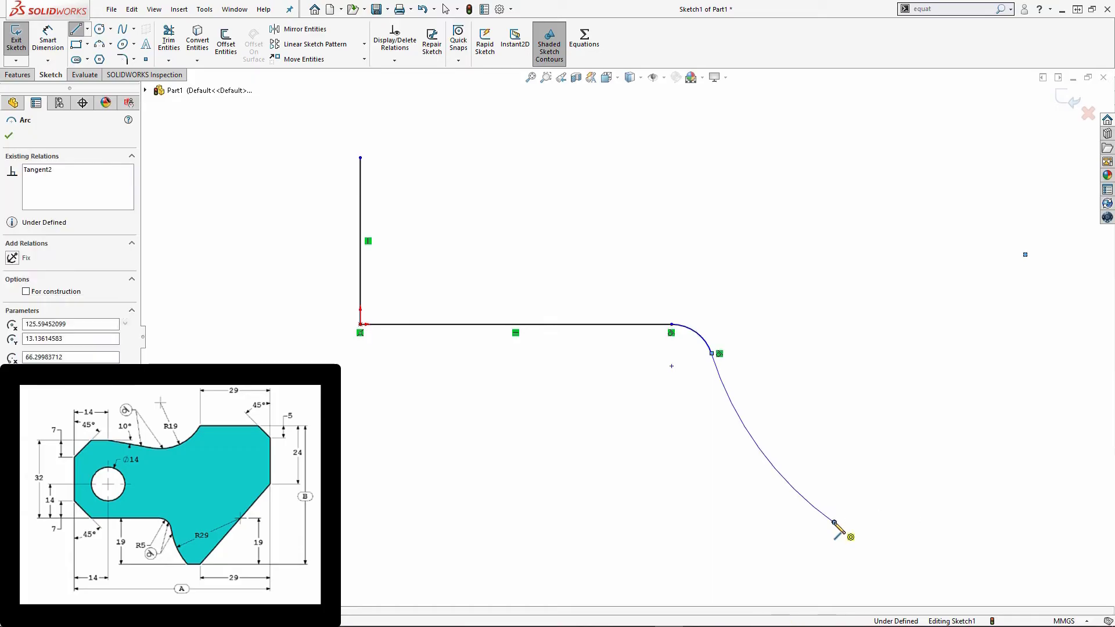
Step: Continue the profile with a short horizontal bottom line, a line sloping up rightward, a vertical line about 36 mm long and a horizontal top line leftward
left_click(907, 522)
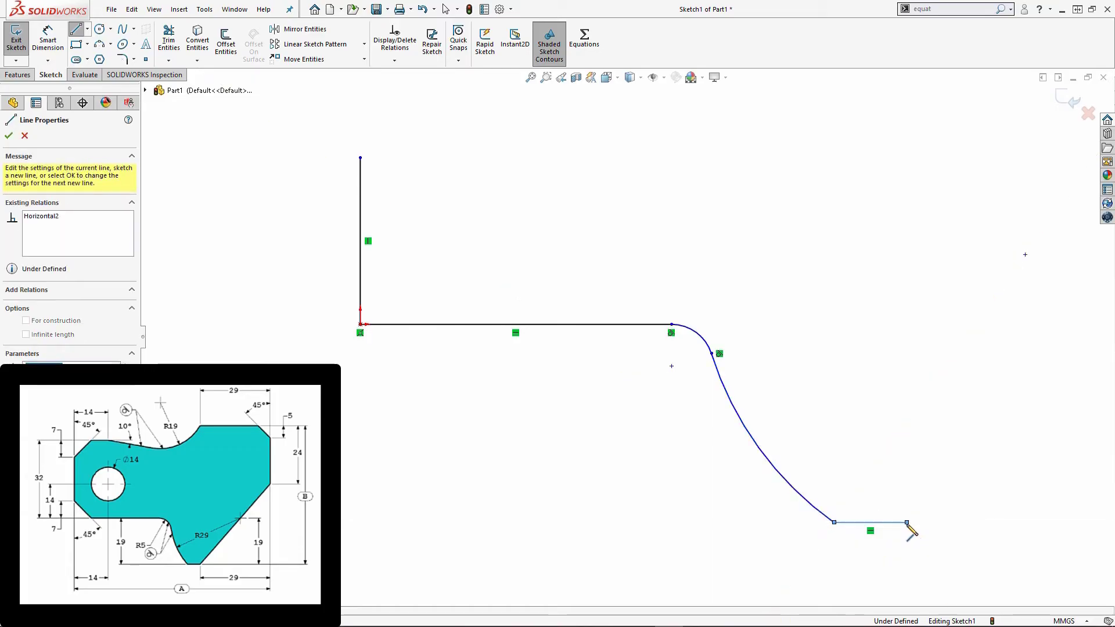
scroll(986, 337, "up", 2)
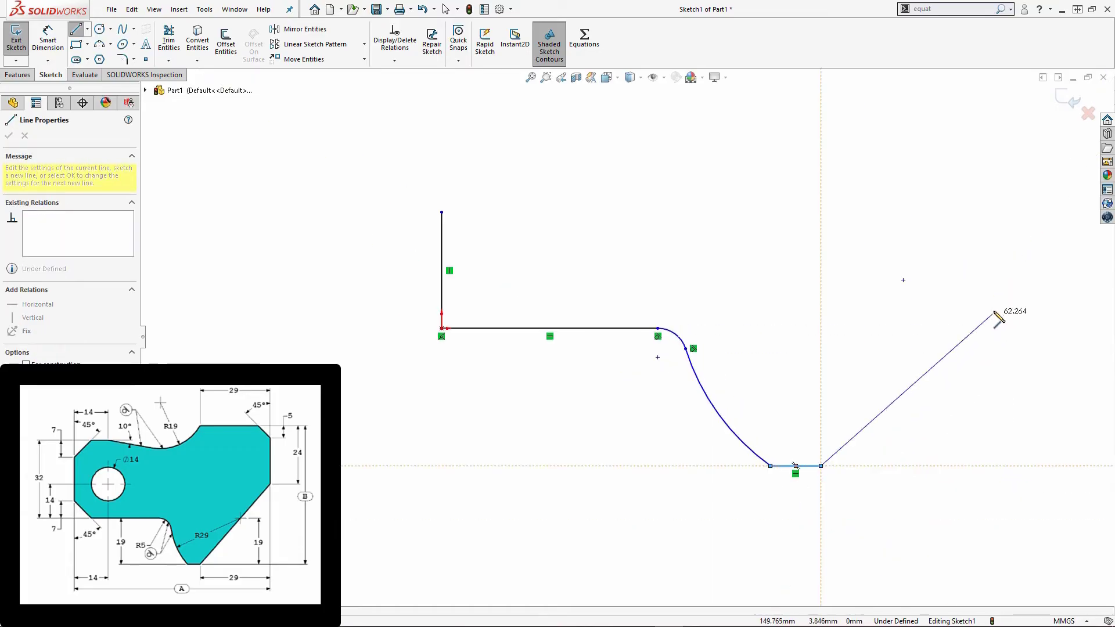
left_click(973, 264)
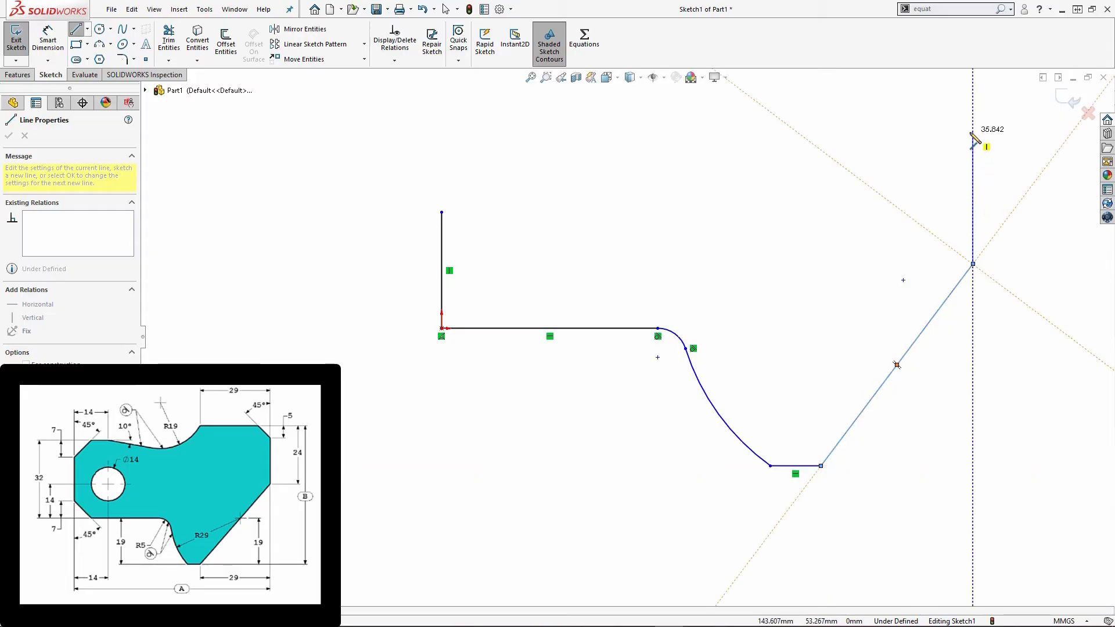
left_click(973, 133)
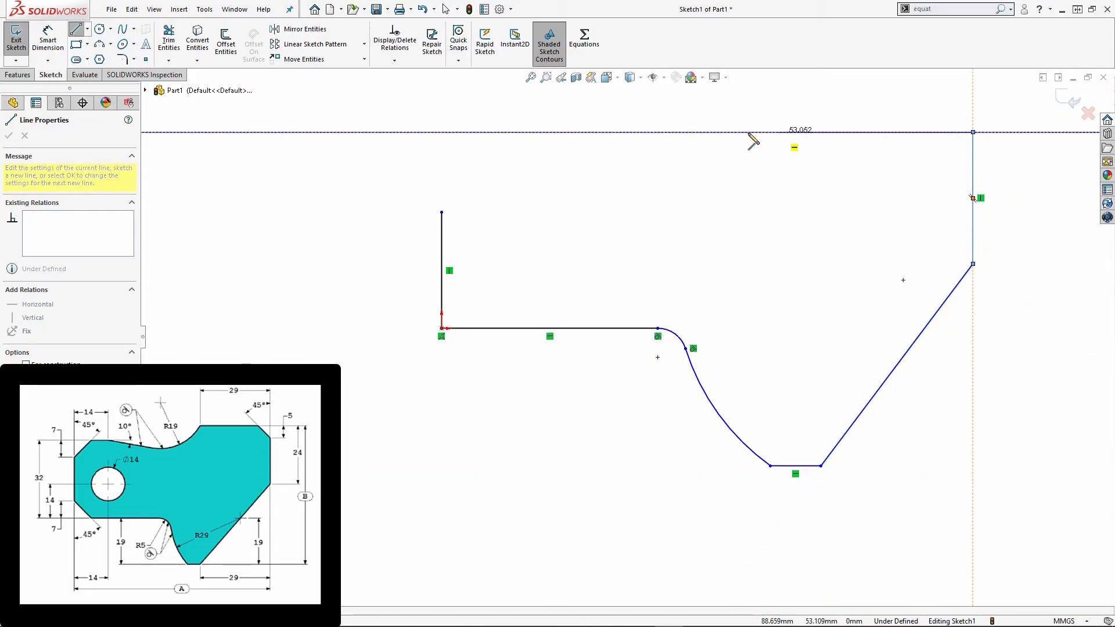
left_click(718, 132)
key("Escape")
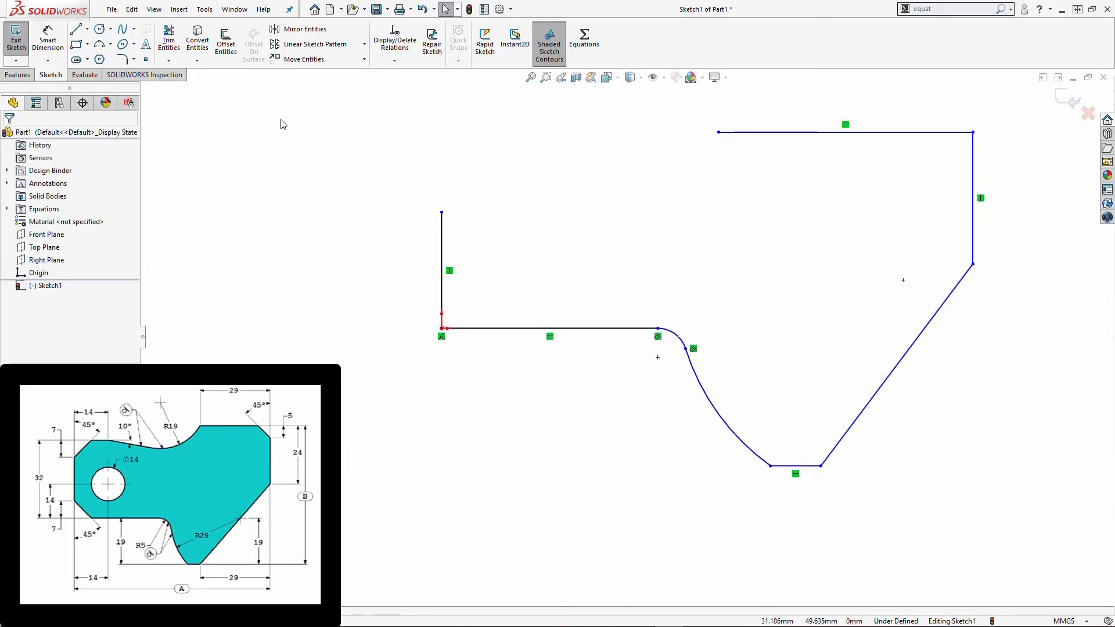
Step: Draw a three-point arc of about 15 mm radius curving down and left from the top line's left end
left_click(100, 46)
left_click(719, 133)
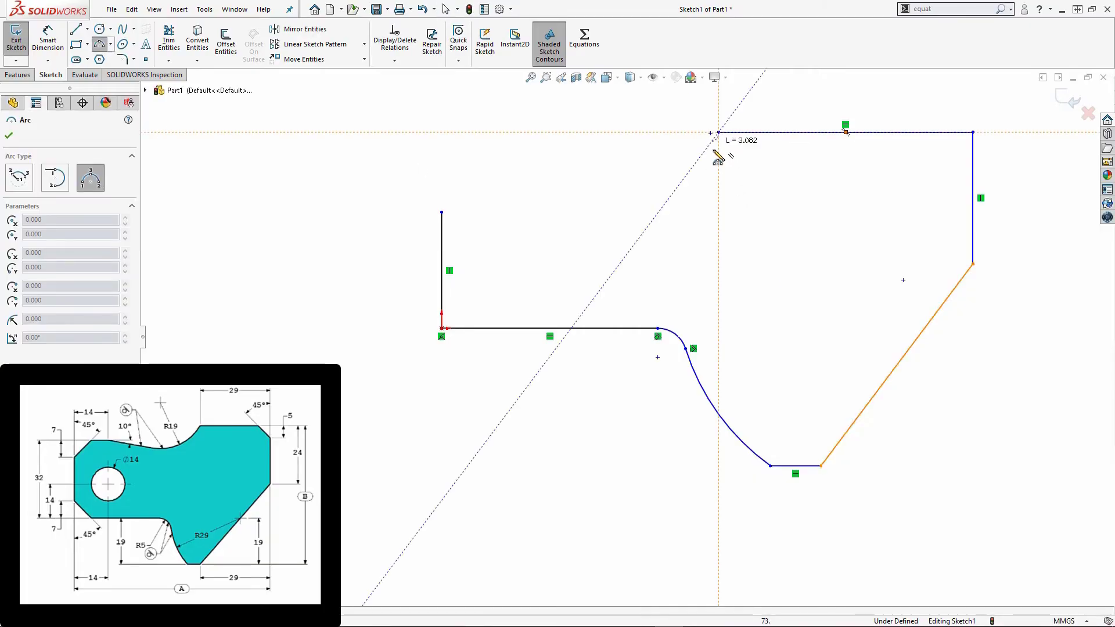
left_click(649, 198)
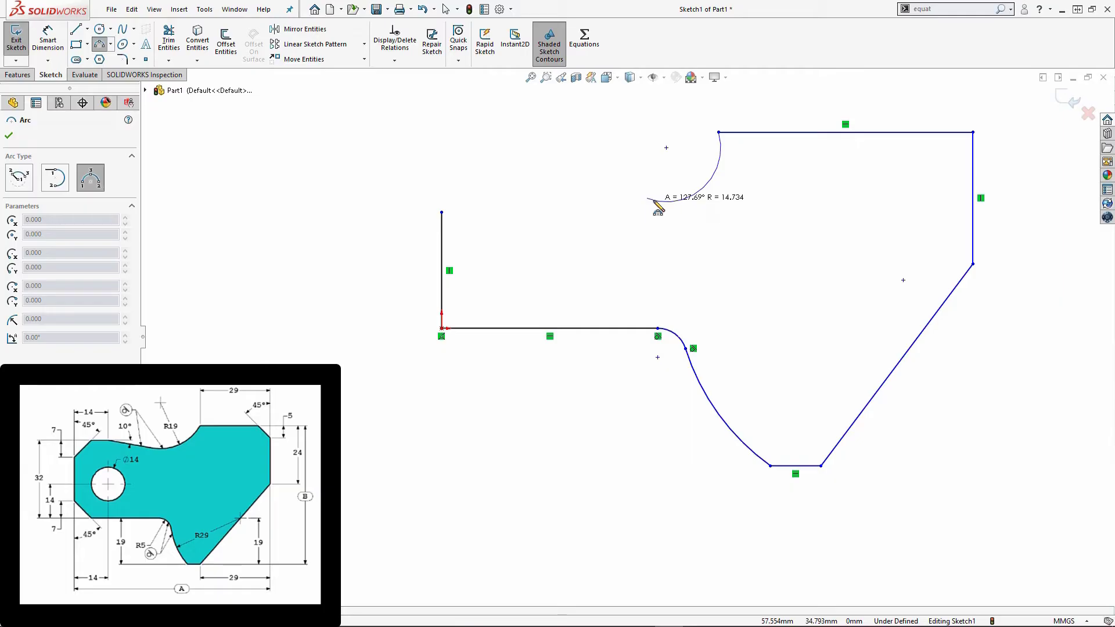
left_click(657, 207)
key("Escape")
Step: Close the profile with a tangent line and a horizontal line from the arc's left end, extending the left vertical line up to meet them
key("l")
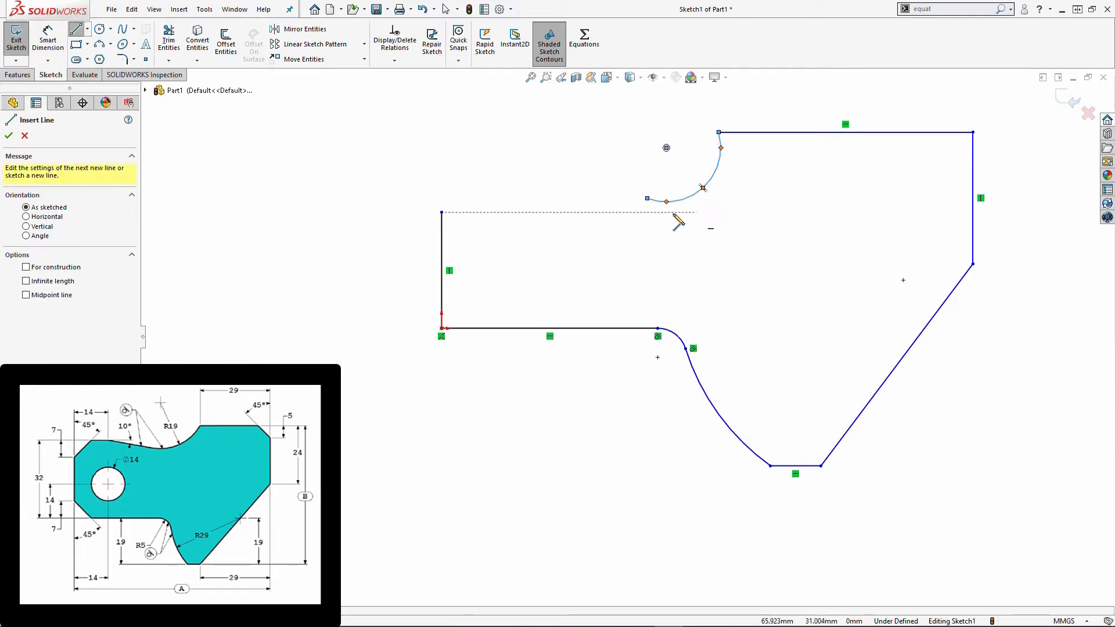
left_click(647, 198)
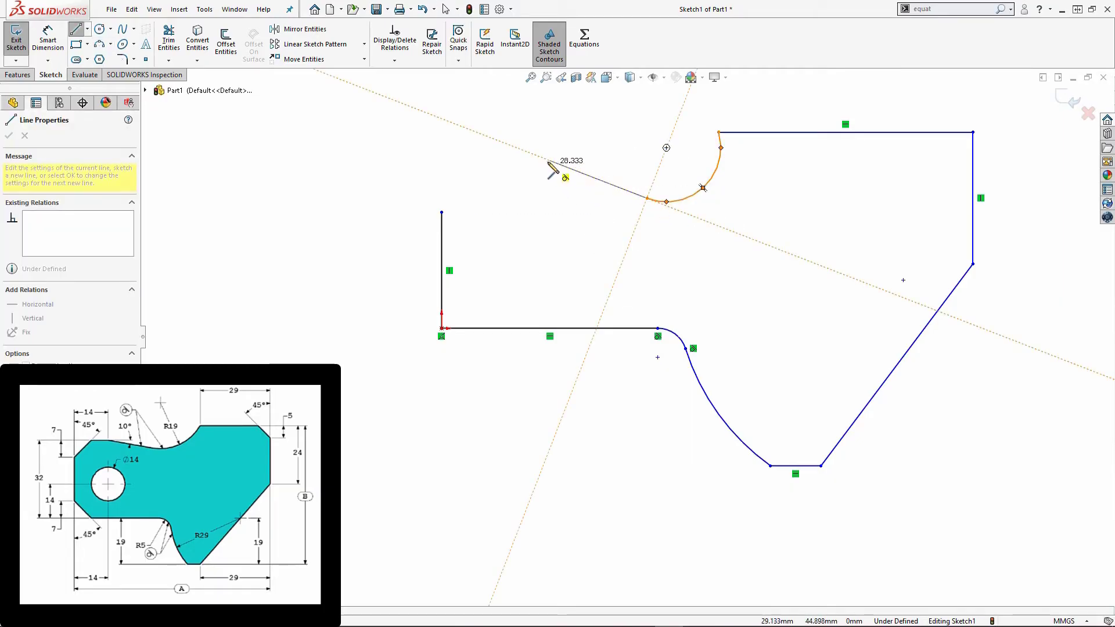
left_click(534, 155)
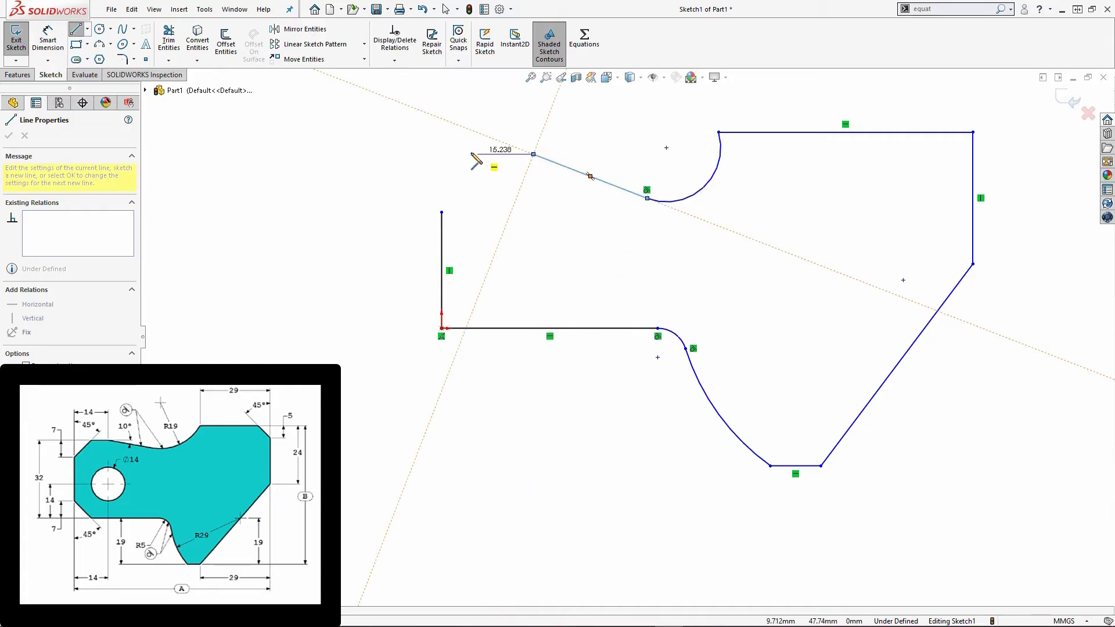
left_click(443, 154)
key("Escape")
left_click_drag(442, 213, 442, 154)
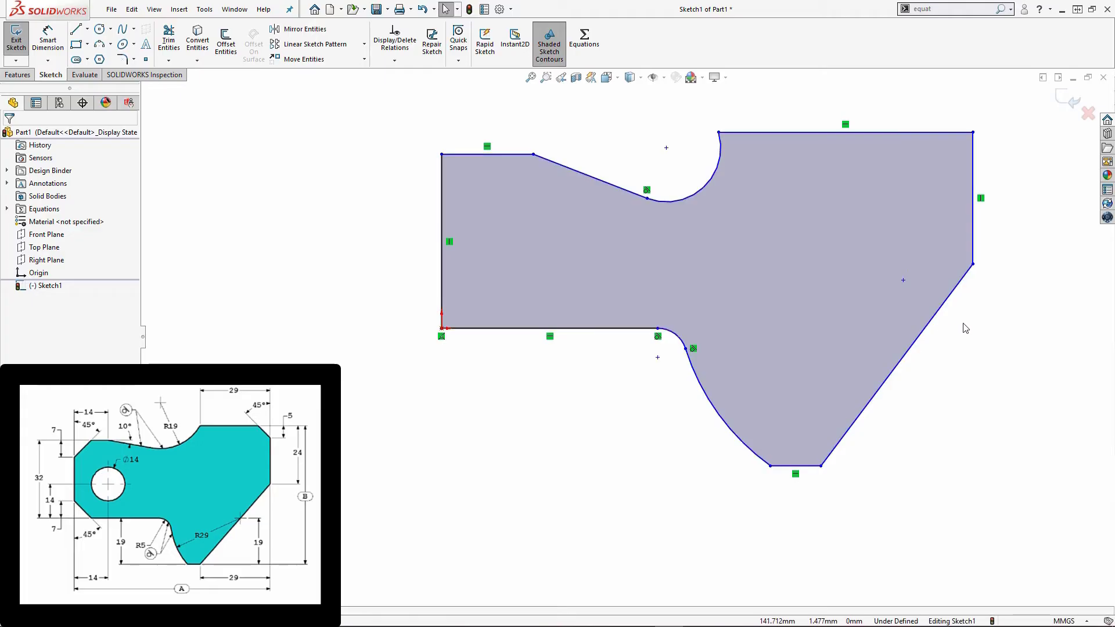
Step: Dimension the overall width between the outer left and right vertical lines, linking it to global variable A
left_click(47, 40)
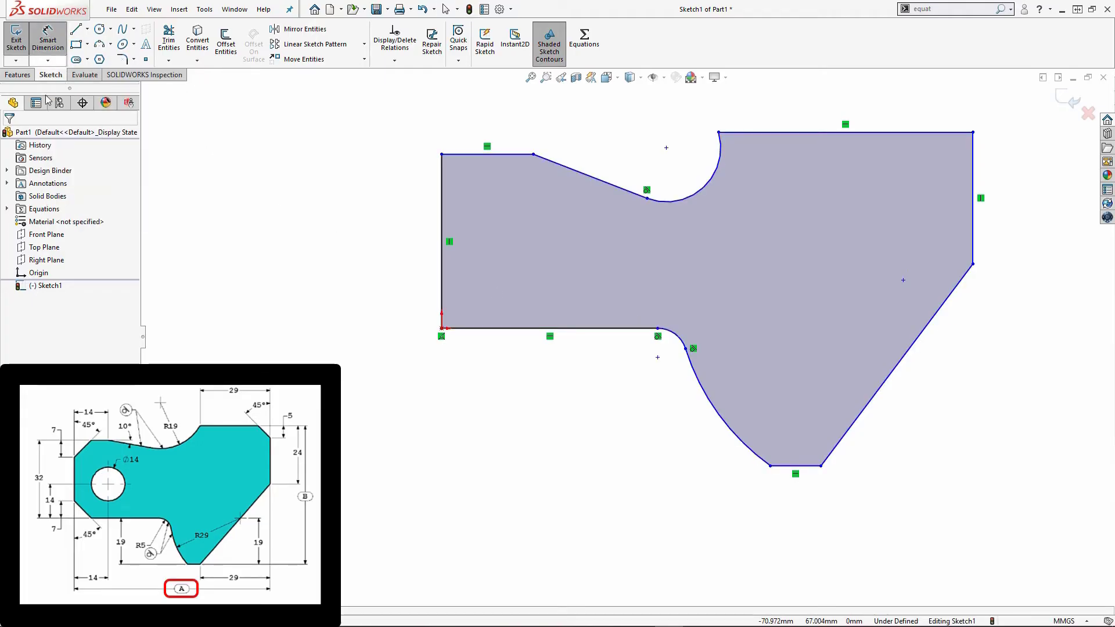
left_click(443, 288)
left_click(973, 238)
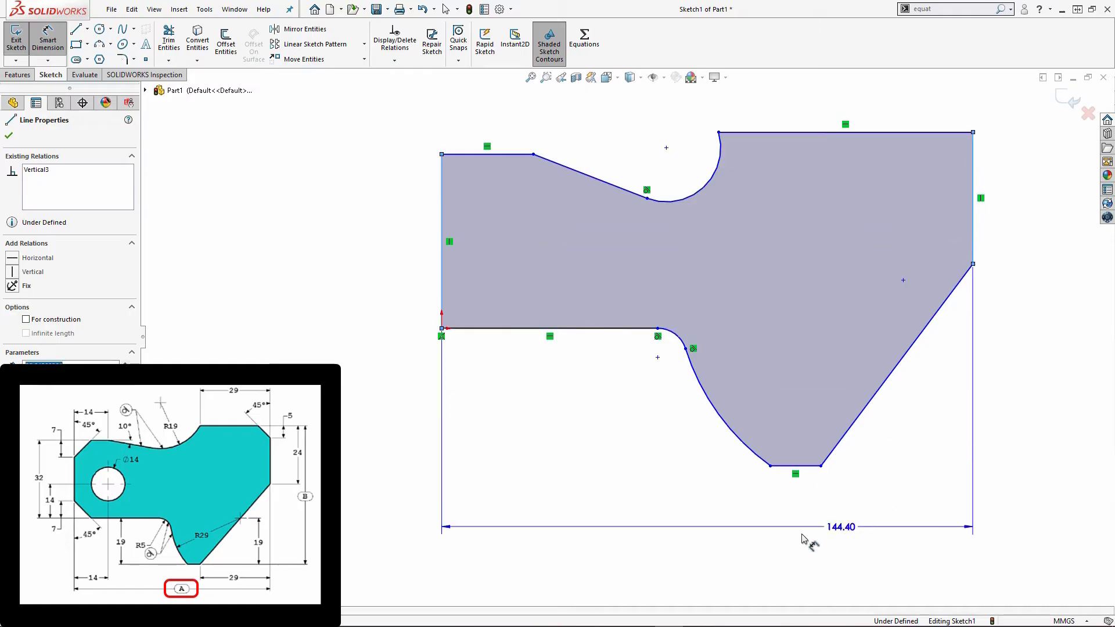
left_click(713, 556)
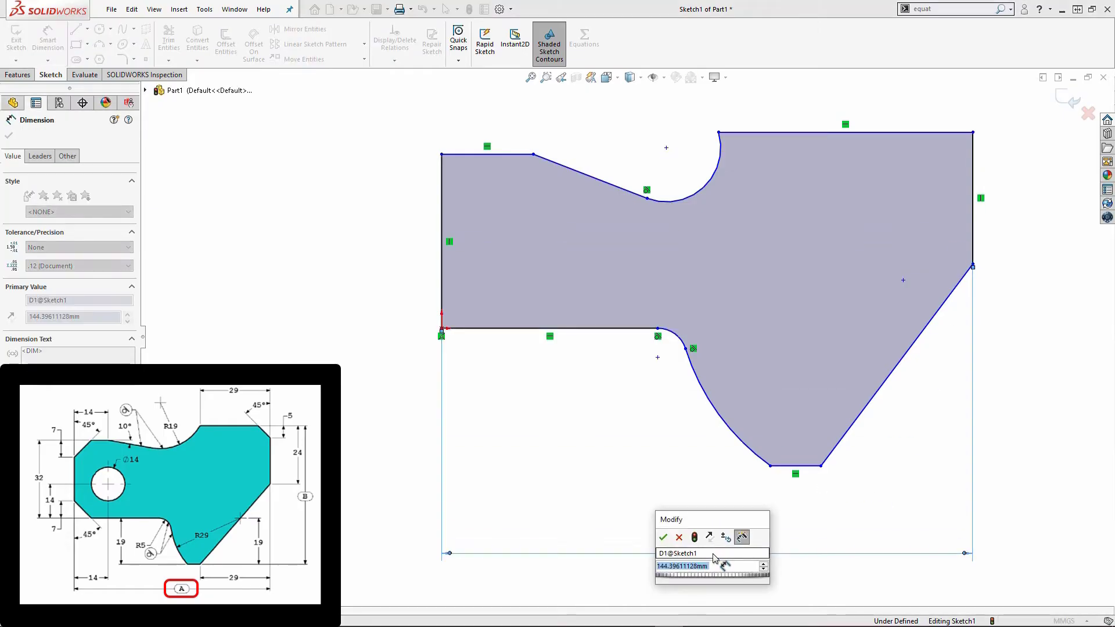
type("=")
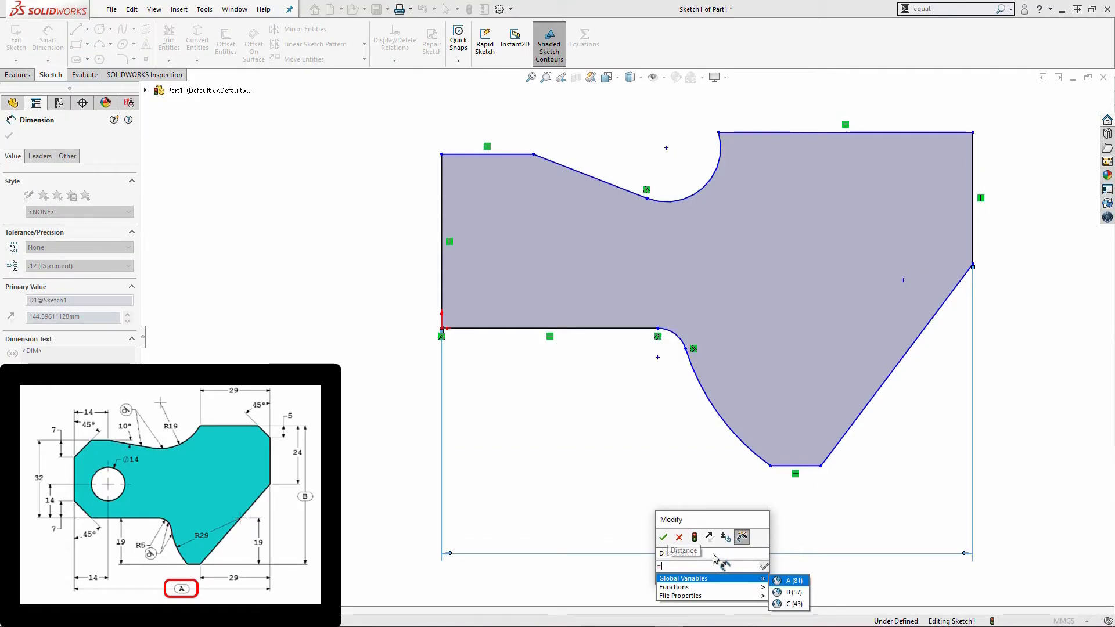
key("Return")
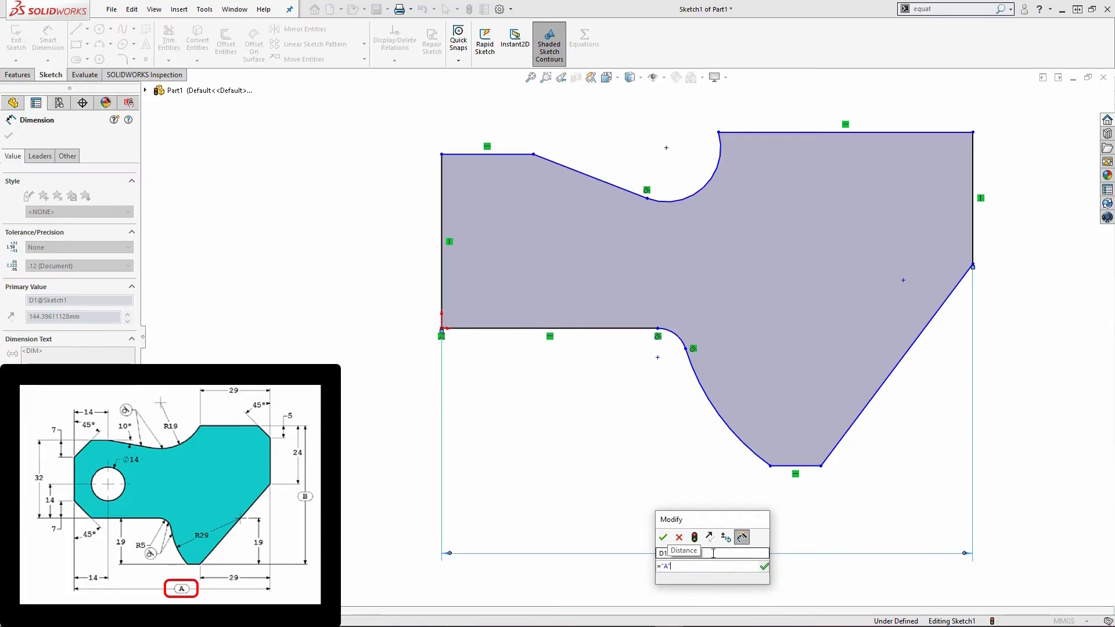
left_click(663, 537)
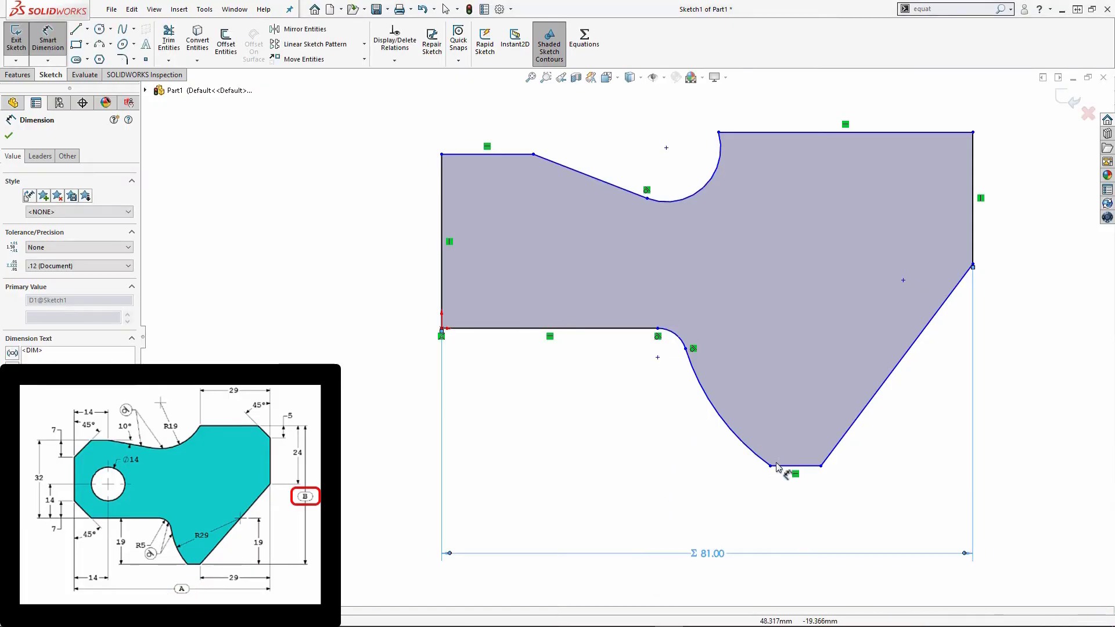
Step: Dimension the overall height between the lowest and highest horizontal lines, linking it to global variable B
left_click(806, 466)
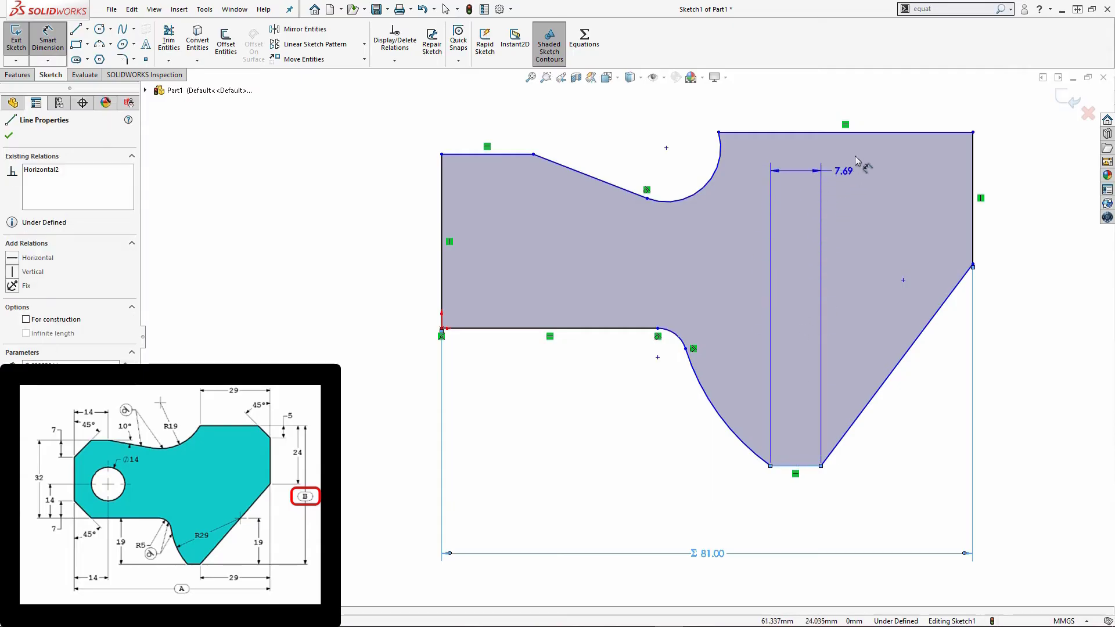
left_click(868, 133)
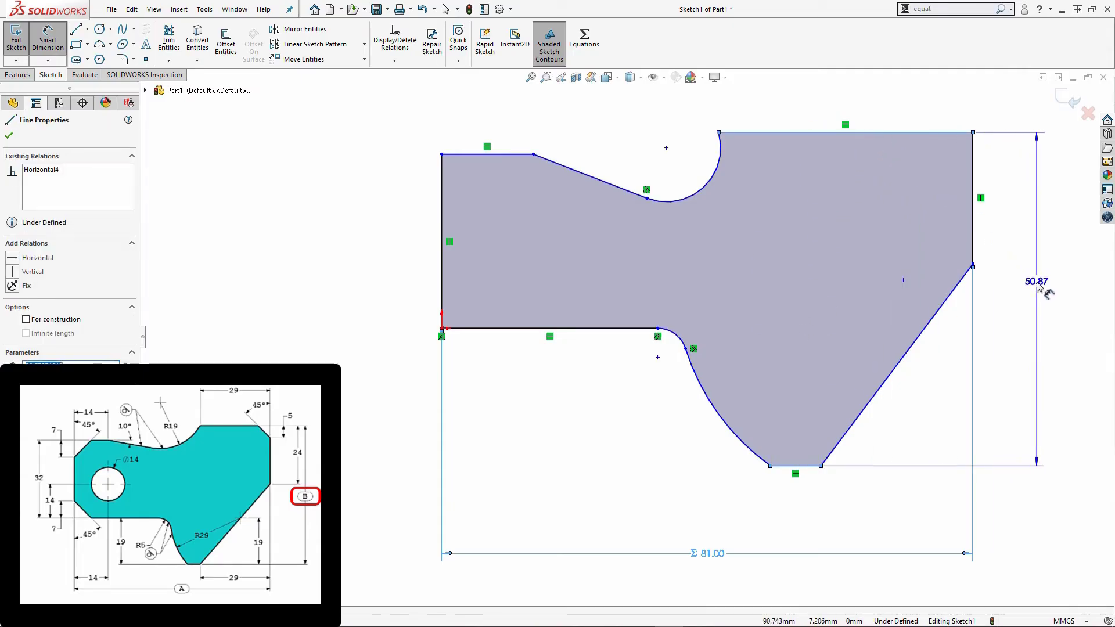
left_click(1044, 311)
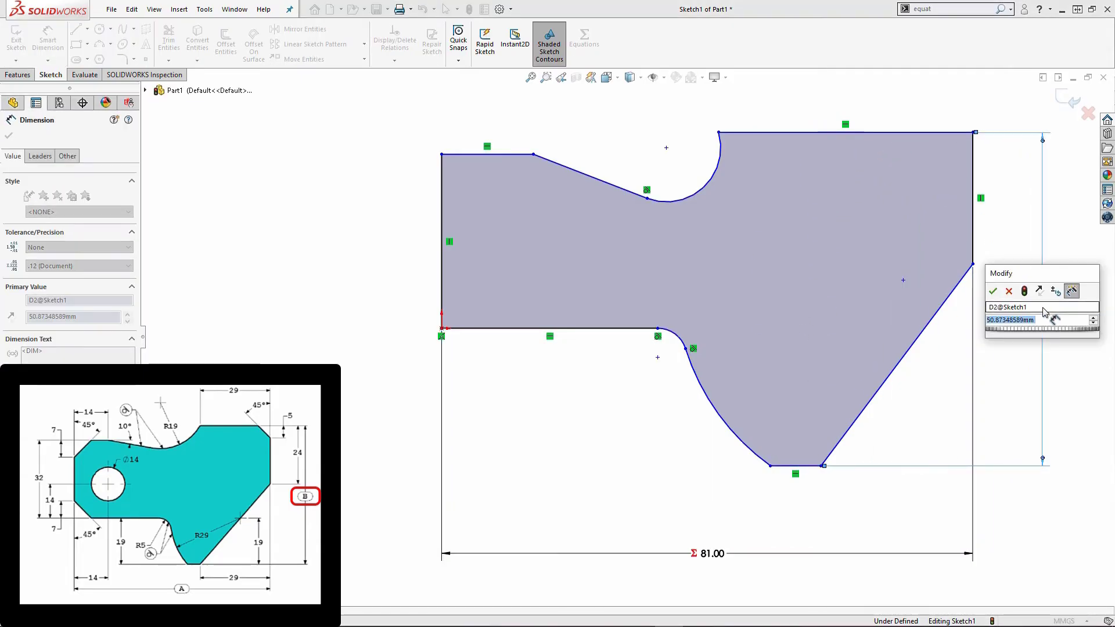
type("=")
key("Down")
key("Right")
key("Down")
key("Return")
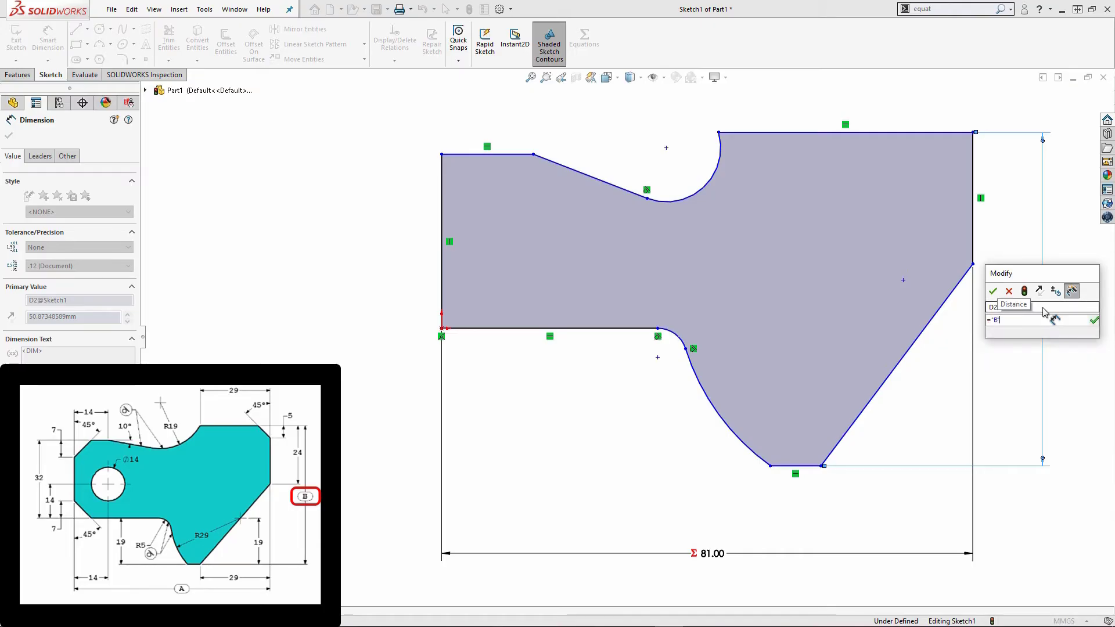
left_click(993, 291)
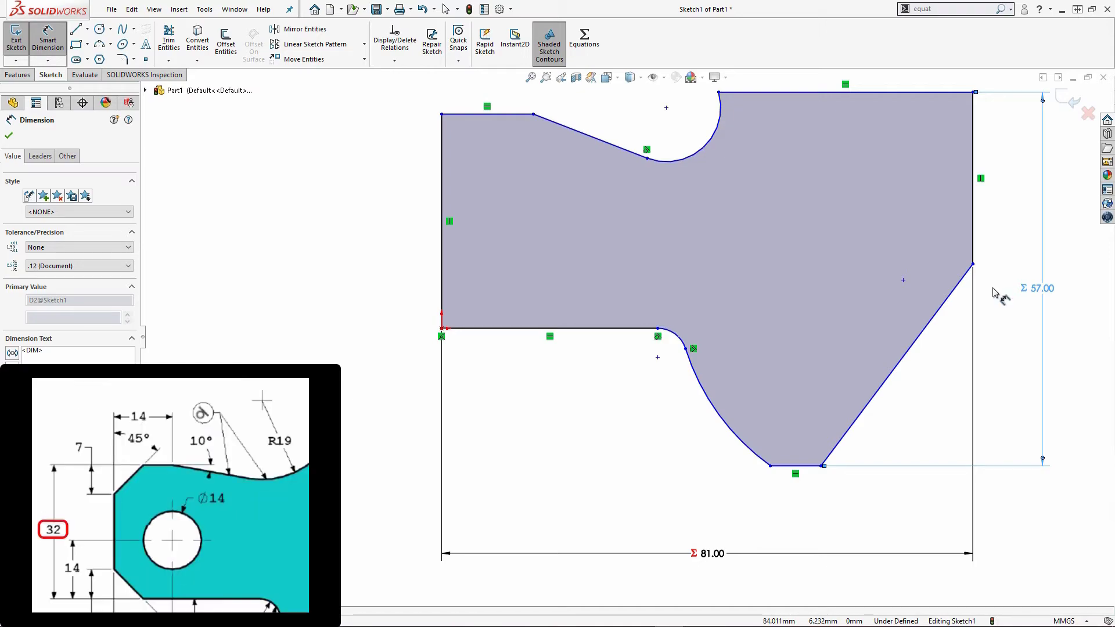
Step: Dimension the height between the left section's lower and upper horizontal lines as 32 mm
key("z")
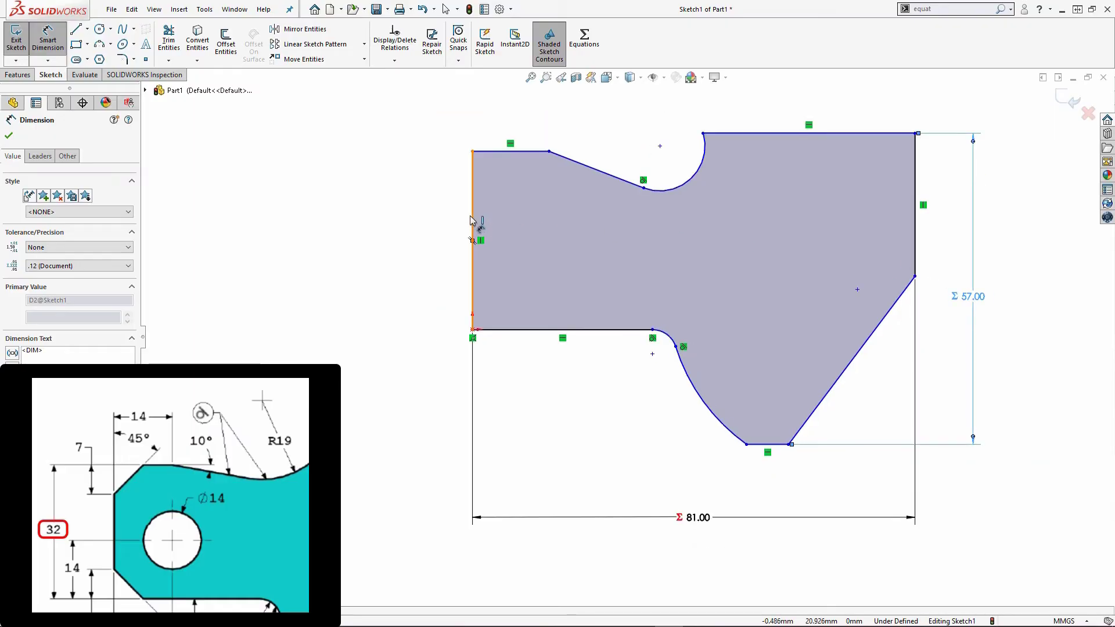
left_click(548, 330)
left_click(524, 151)
left_click(361, 233)
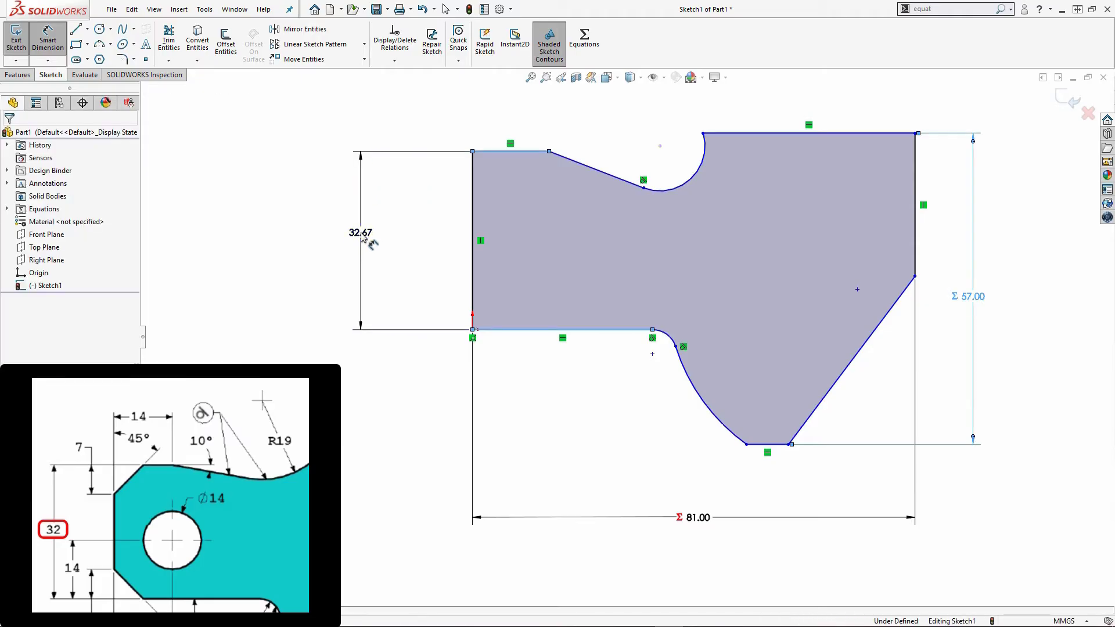
type("32")
key("Return")
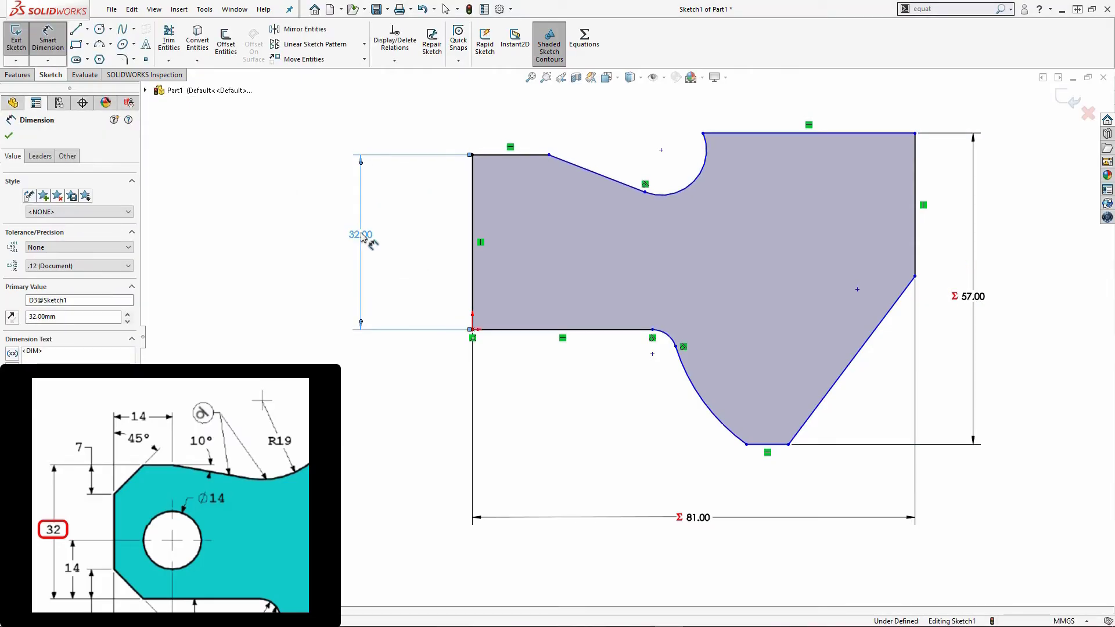
Step: Dimension the horizontal distance from the left vertical line to the upper left horizontal line's right end as 14 mm
left_click(473, 186)
left_click(549, 155)
left_click(512, 117)
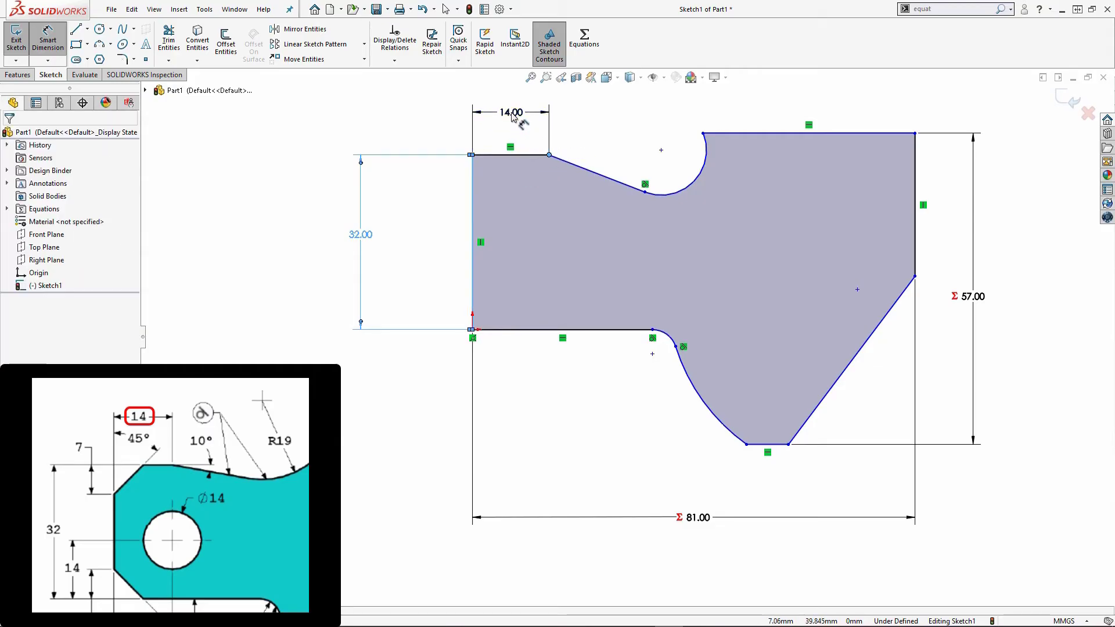
type("14")
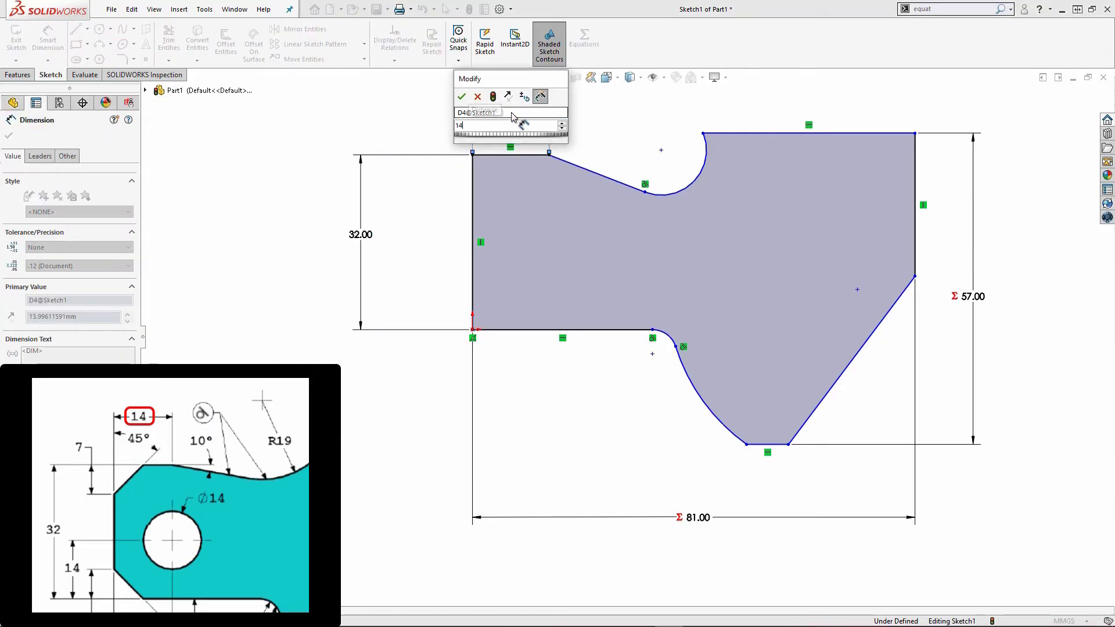
key("Return")
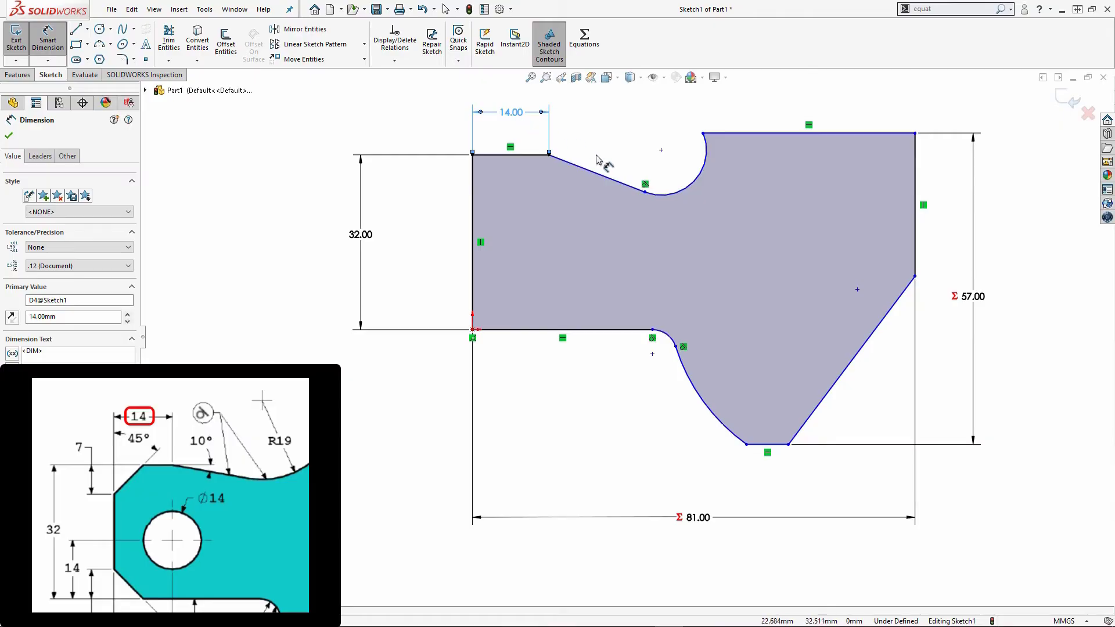
Step: Set a 10° angle between the upper left horizontal line and the adjoining sloping line
left_click(535, 156)
left_click(573, 163)
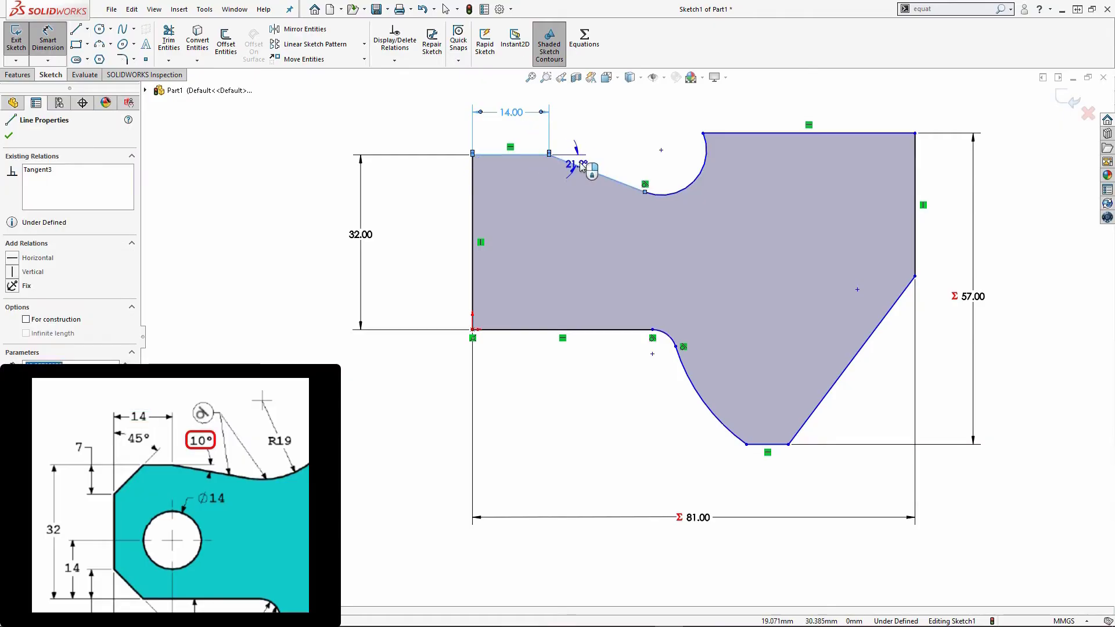
left_click(596, 166)
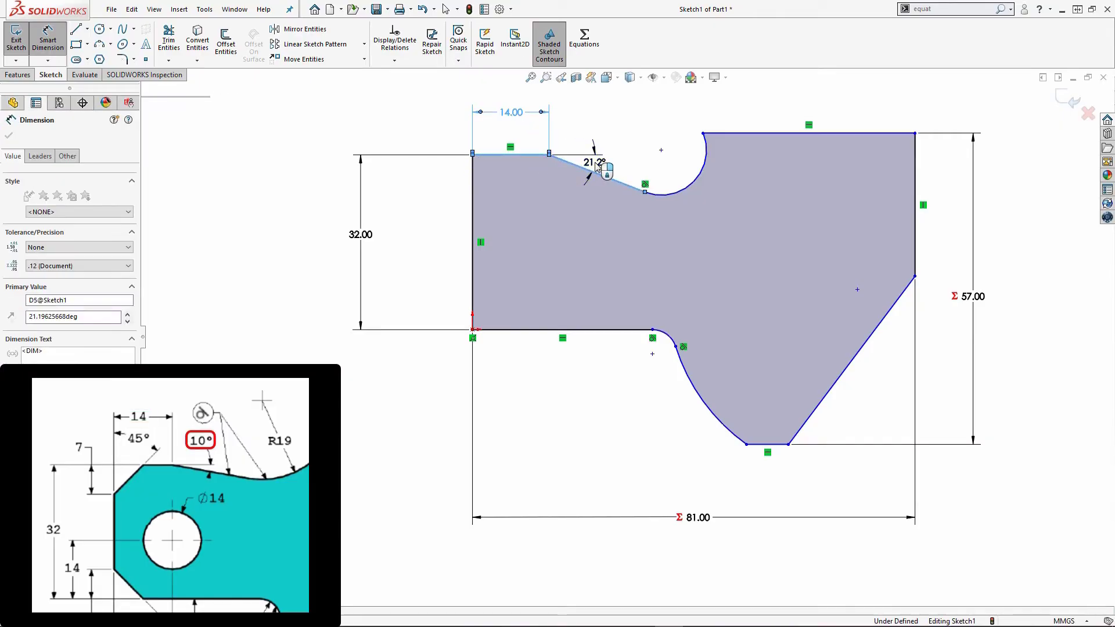
type("10")
key("Return")
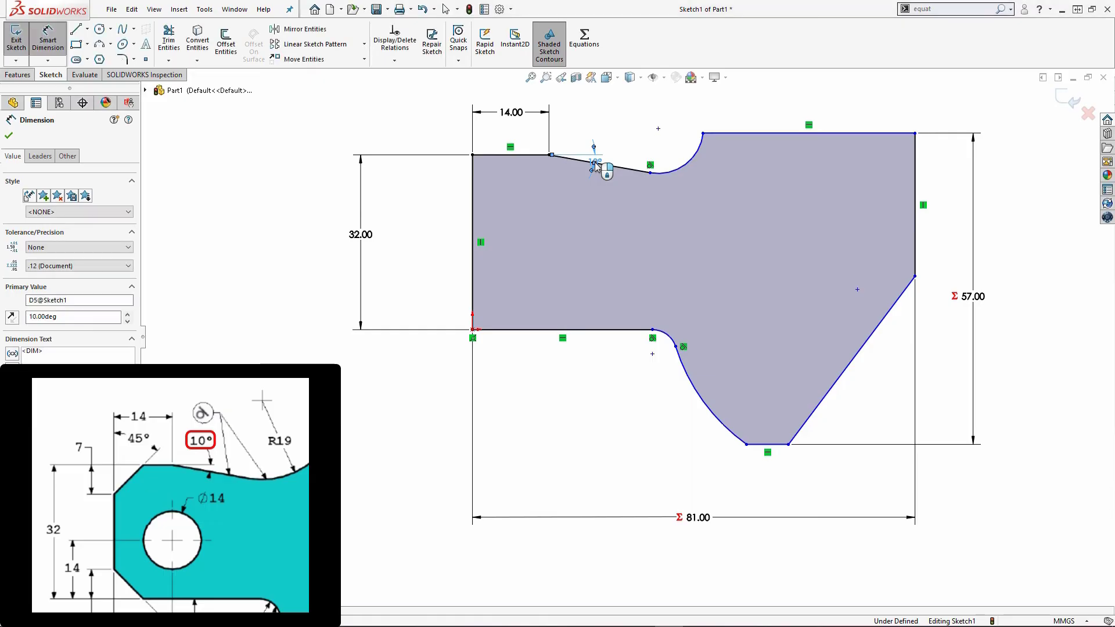
Step: Dimension the radius of the concave arc on the upper edge as 19 mm
left_click(694, 165)
left_click(679, 152)
type("19")
key("Return")
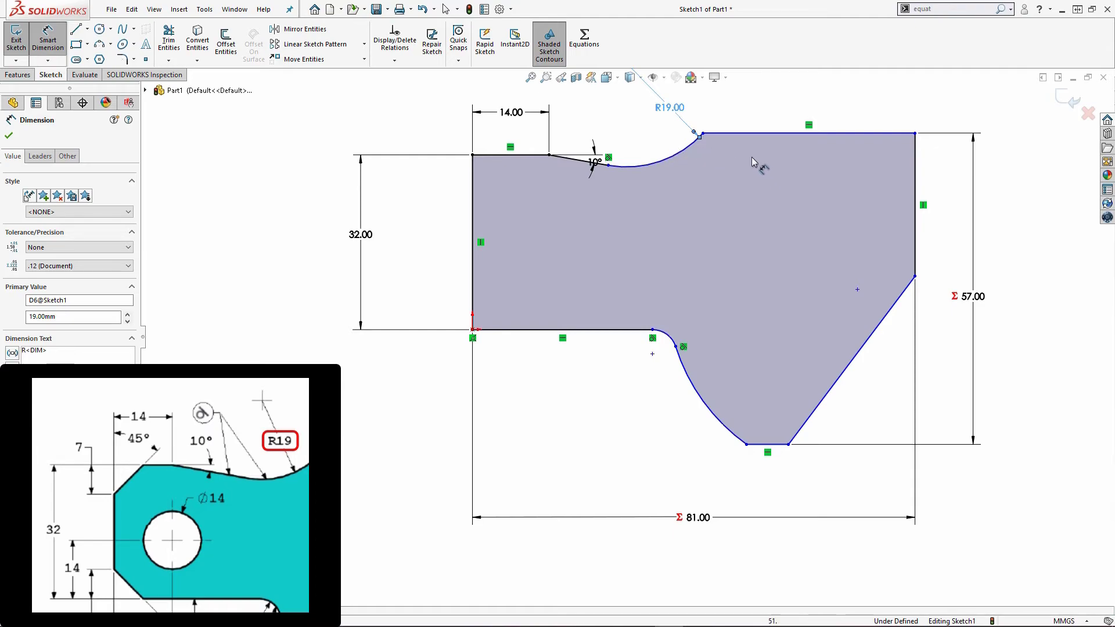
Step: Dimension the distance from the upper arc's right end to the right vertical line as 29 mm
left_click(702, 134)
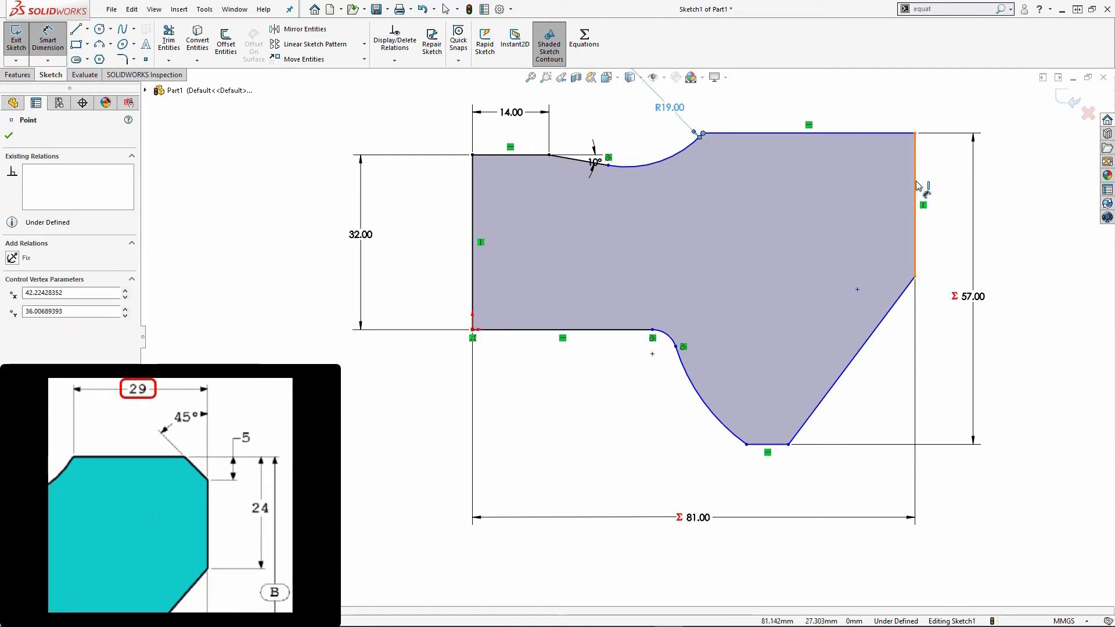
left_click(915, 189)
left_click(815, 95)
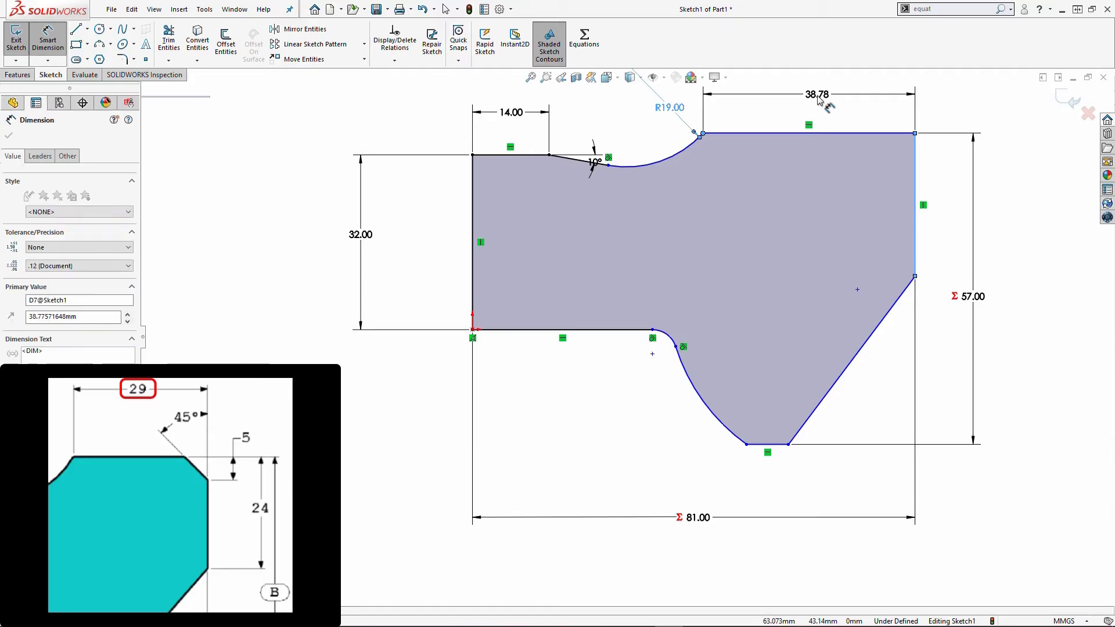
type("29")
key("Return")
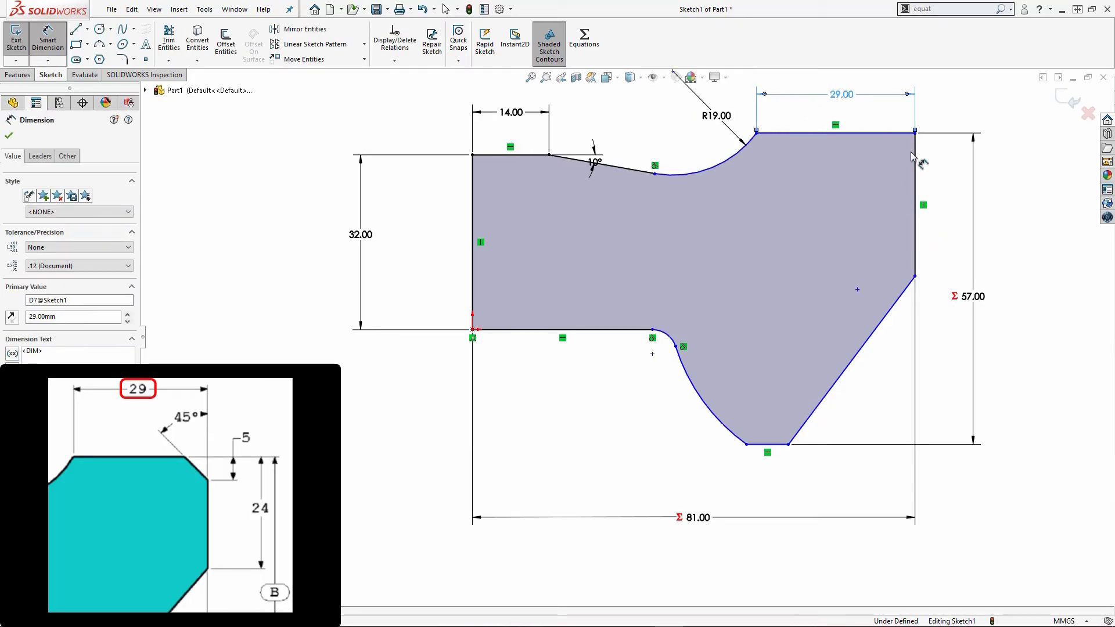
Step: Dimension the length of the right vertical line as 24 mm
left_click(916, 174)
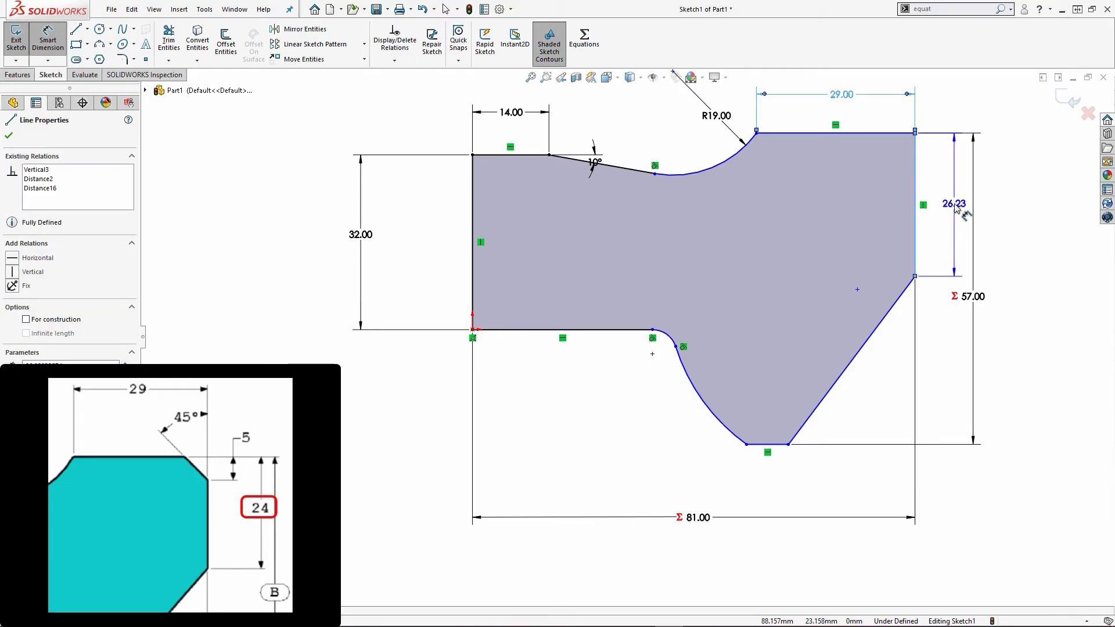
left_click(955, 208)
type("24")
key("Return")
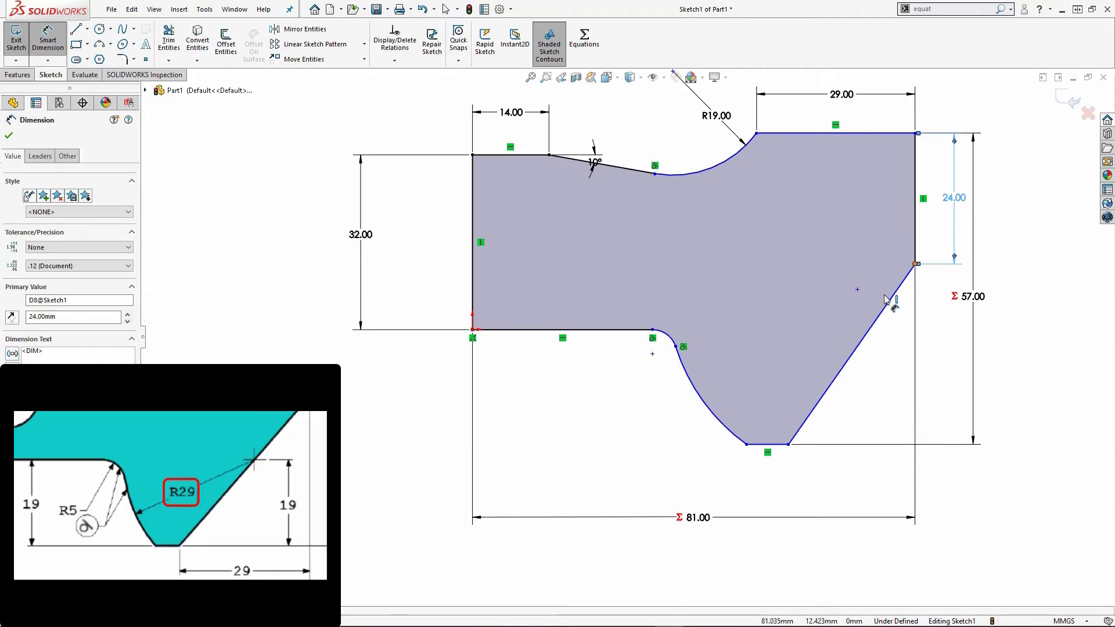
Step: Dimension the radius of the large lower arc as 29 mm and leave the dimension command
left_click(708, 400)
left_click(771, 363)
type("29")
key("Return")
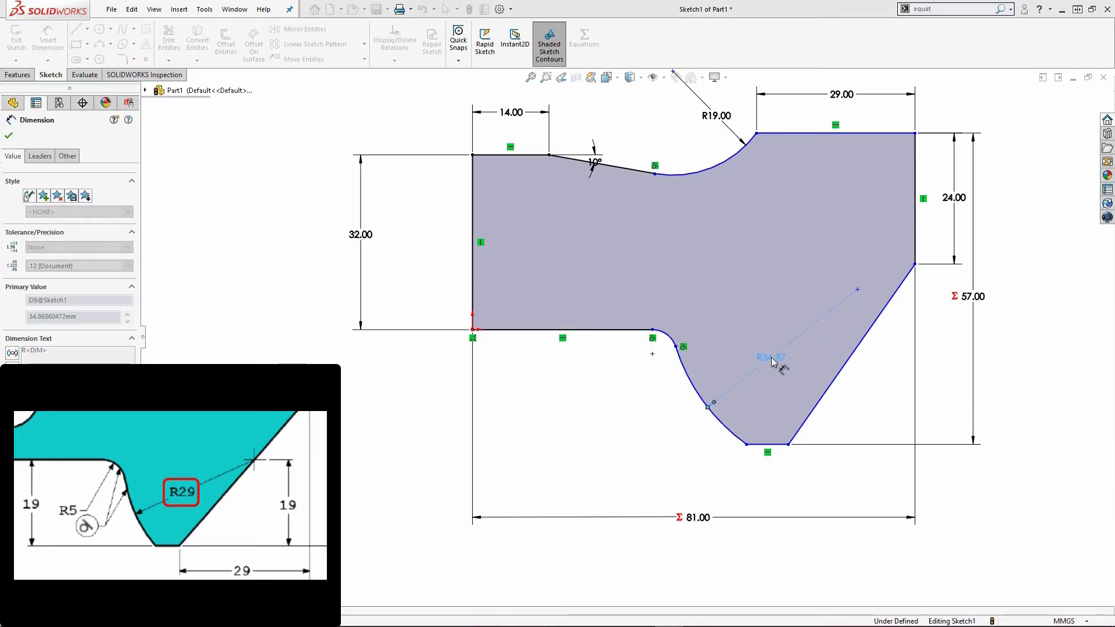
key("Escape")
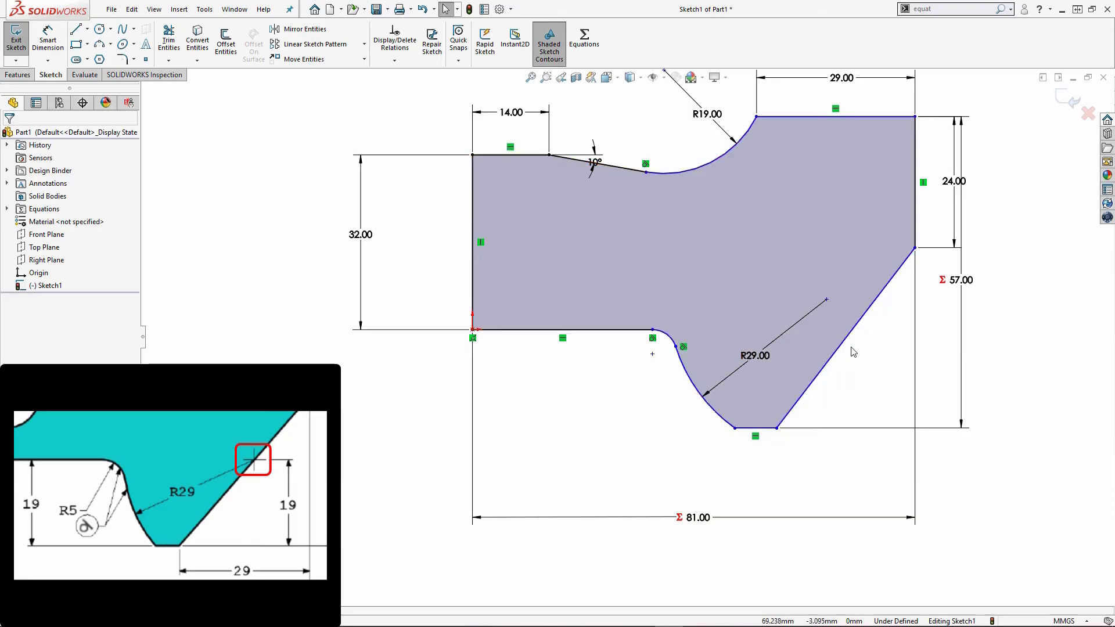
Step: Make the large lower arc's center coincident with the sloping right line, and shift the short bottom line to the left
left_click(827, 300)
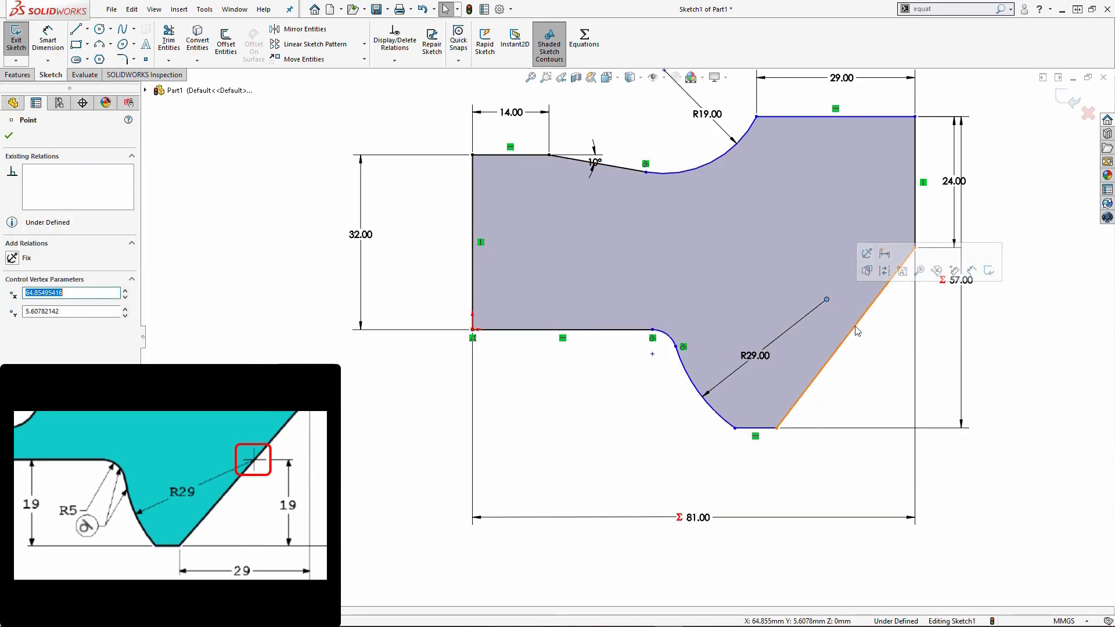
left_click(857, 331, "ctrl")
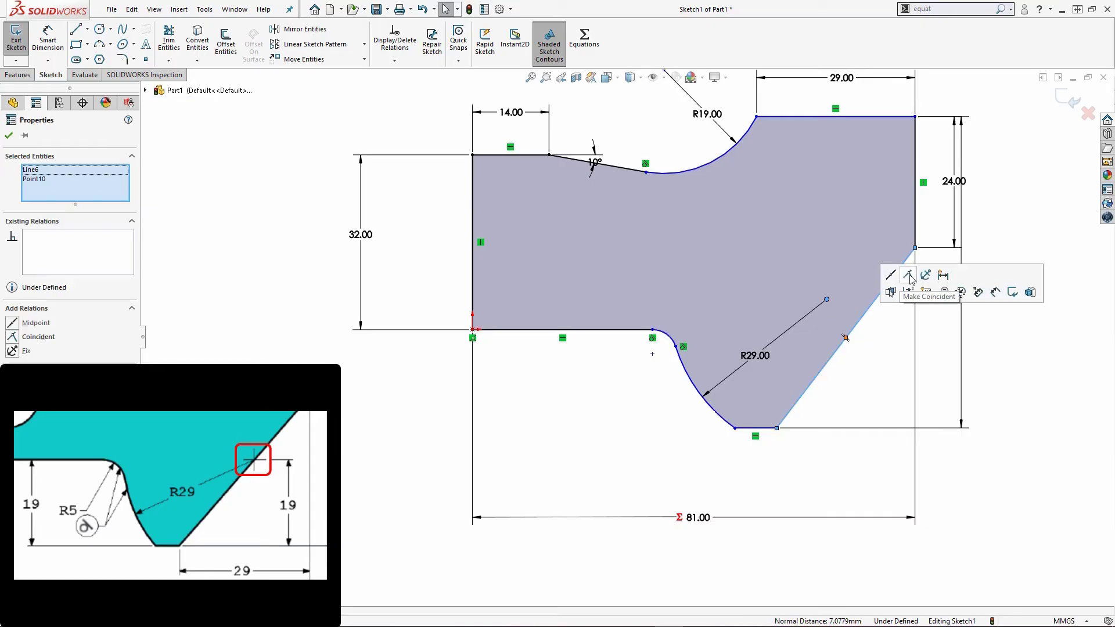
left_click(890, 270)
left_click_drag(606, 428, 743, 429)
Step: Dimension the vertical distance from the large lower arc's center to the short bottom line as 19 mm
right_click_drag(407, 409, 400, 481)
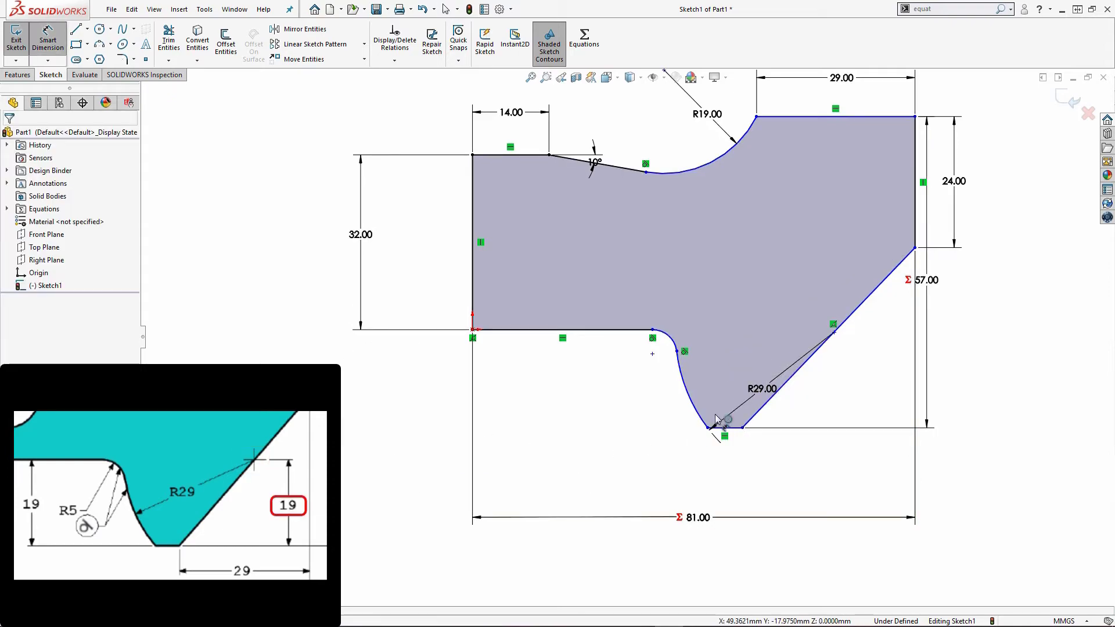
left_click(836, 333)
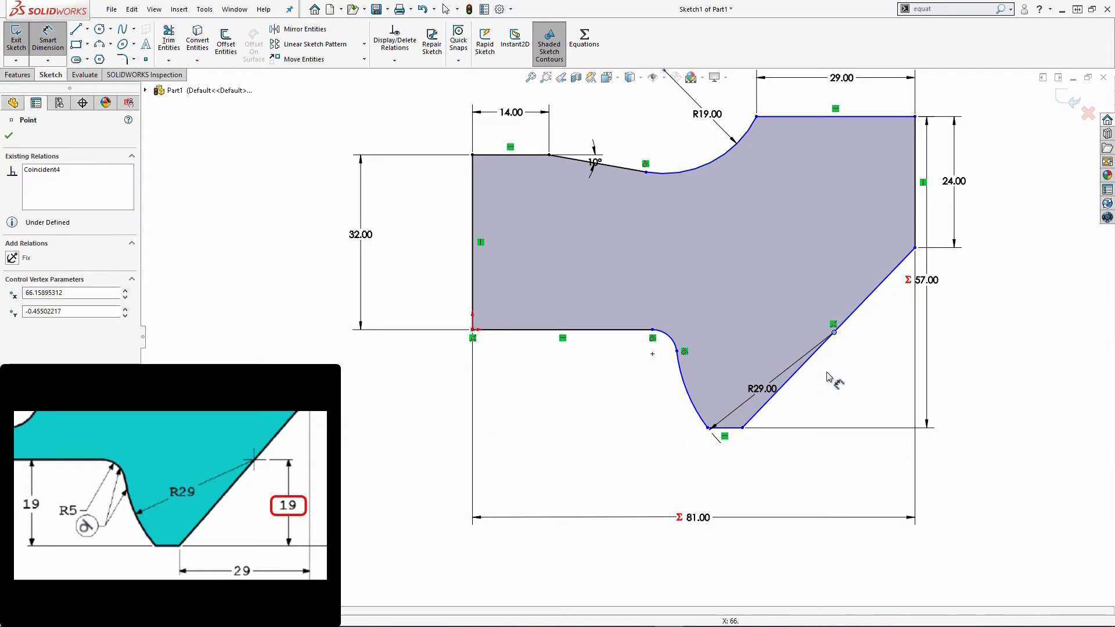
left_click(733, 428)
left_click(874, 383)
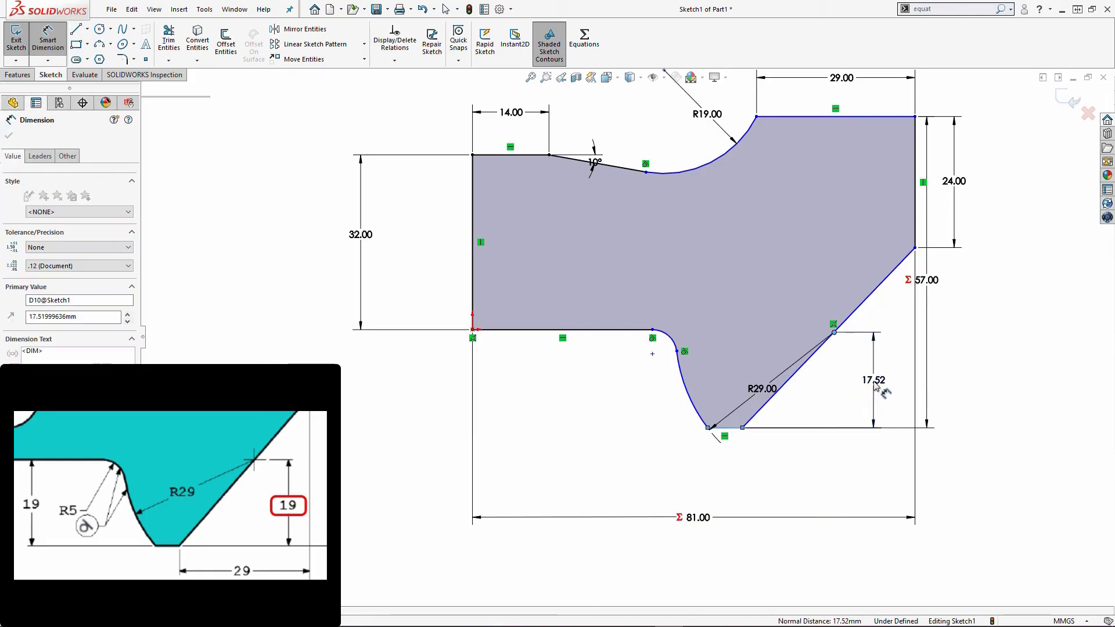
type("19")
key("Return")
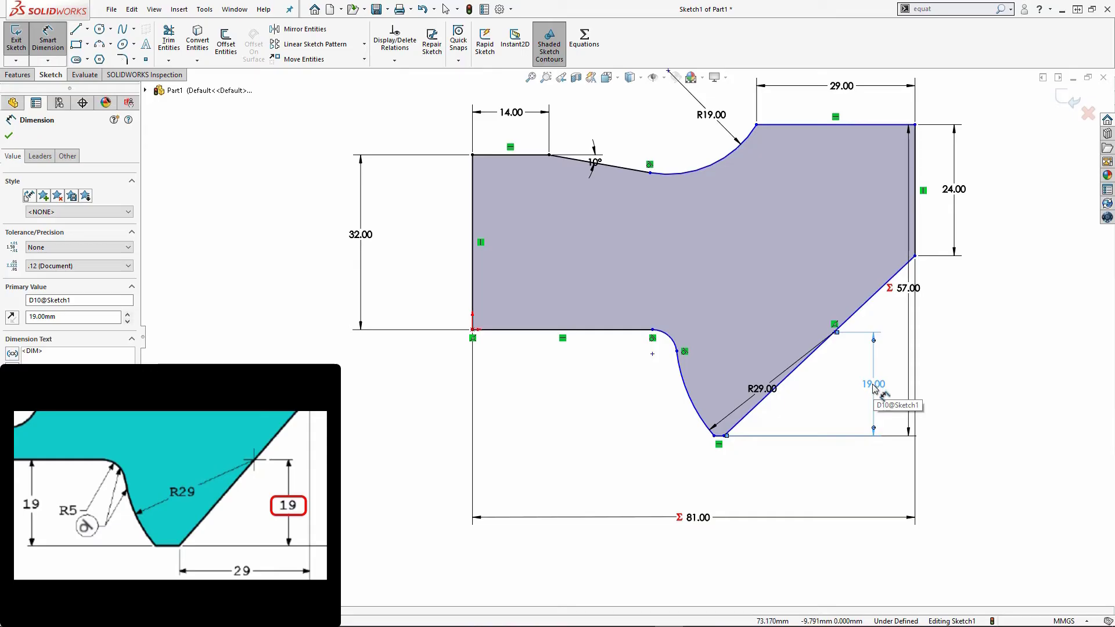
Step: Dimension the radius of the small arc between the lower-left horizontal line and the large lower arc as 5 mm
left_click(678, 348)
left_click(713, 318)
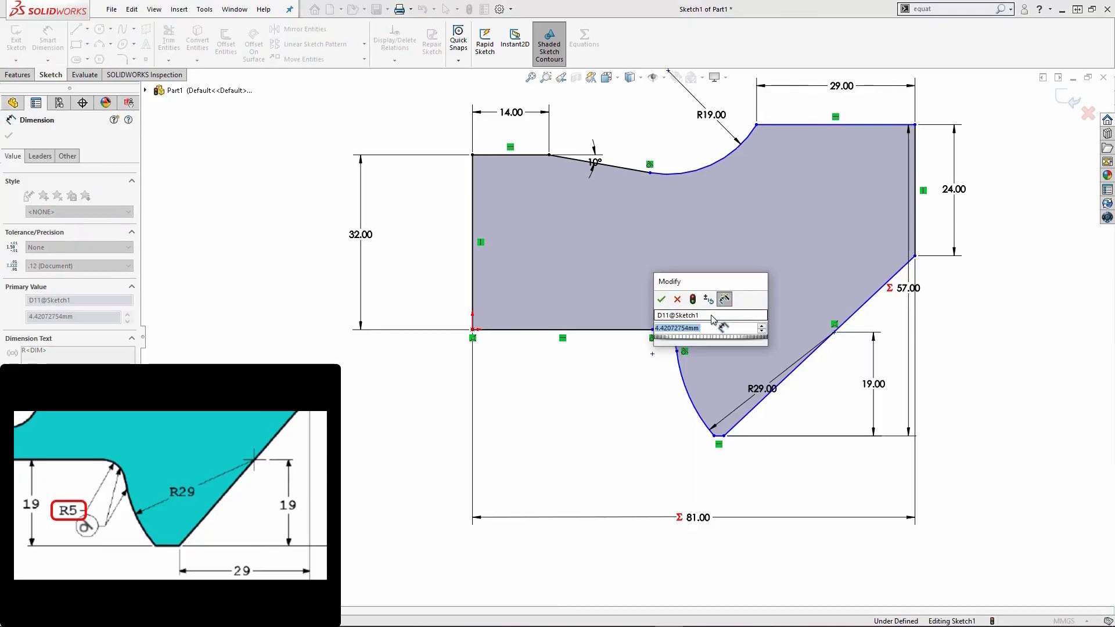
type("5")
key("Return")
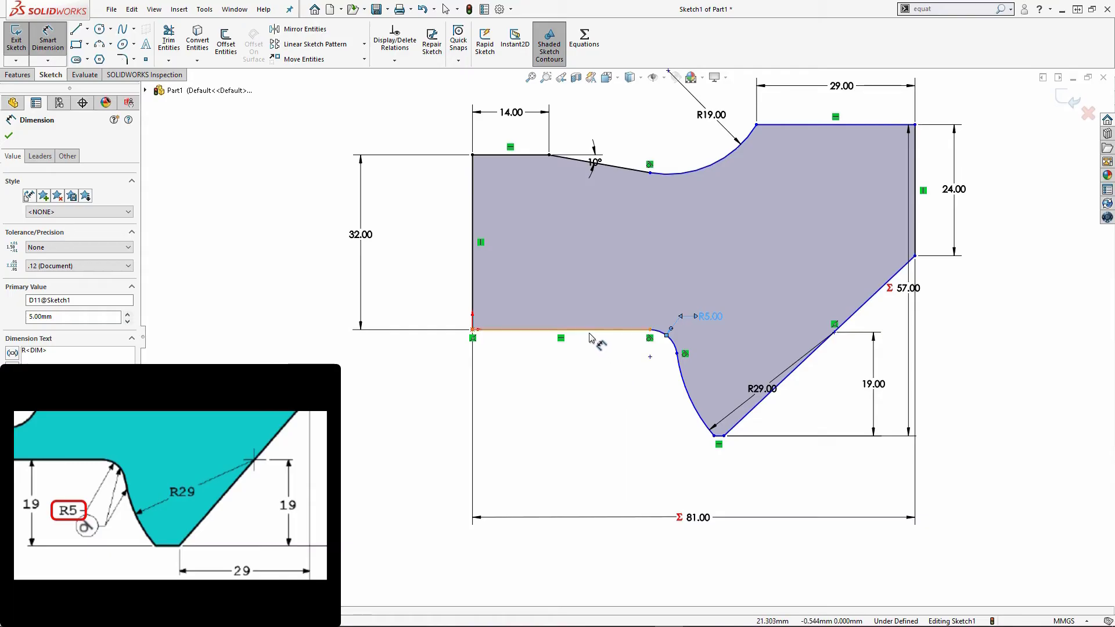
Step: Dimension the vertical distance between the long lower-left line and the short bottom line as 19 mm, and move the overall height dimension outside the outline
left_click(672, 460)
left_click(720, 437)
left_click(521, 396)
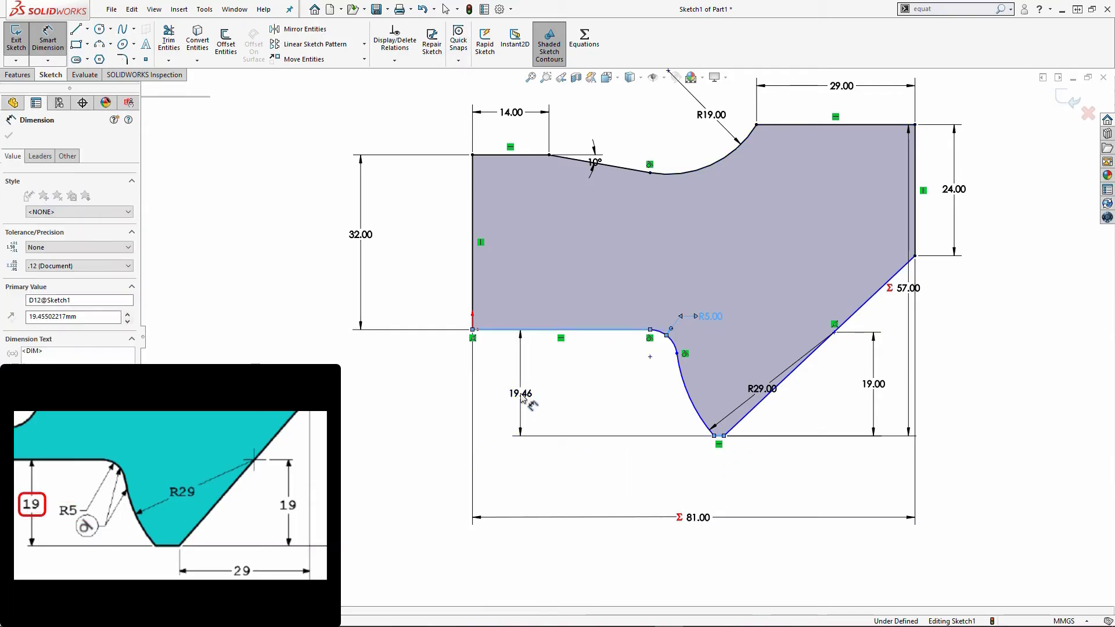
type("19")
key("Return")
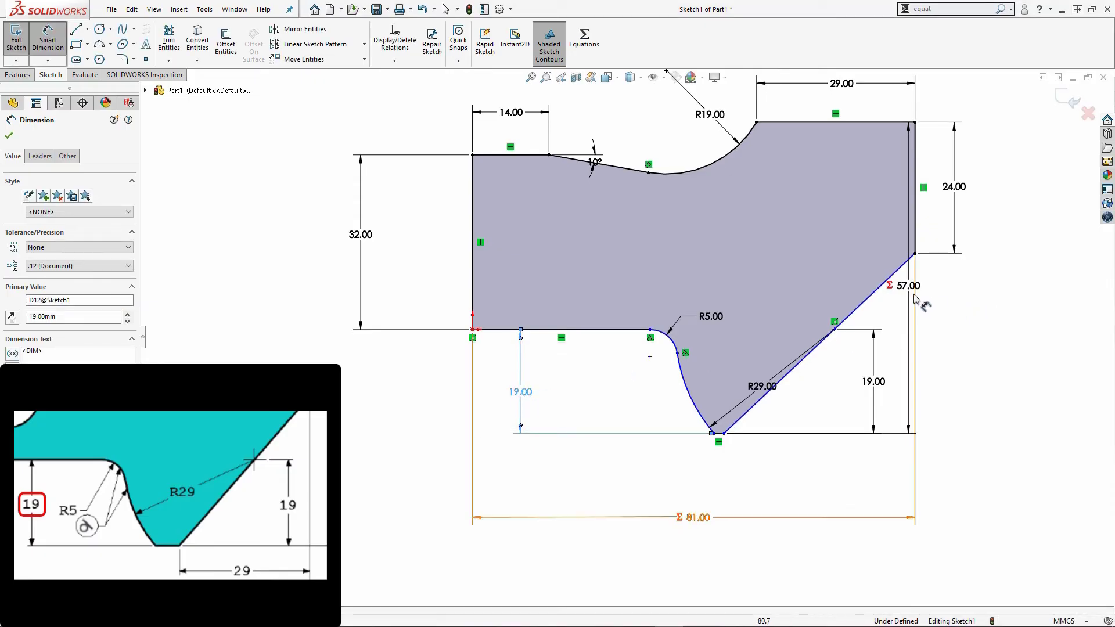
left_click_drag(910, 286, 1007, 291)
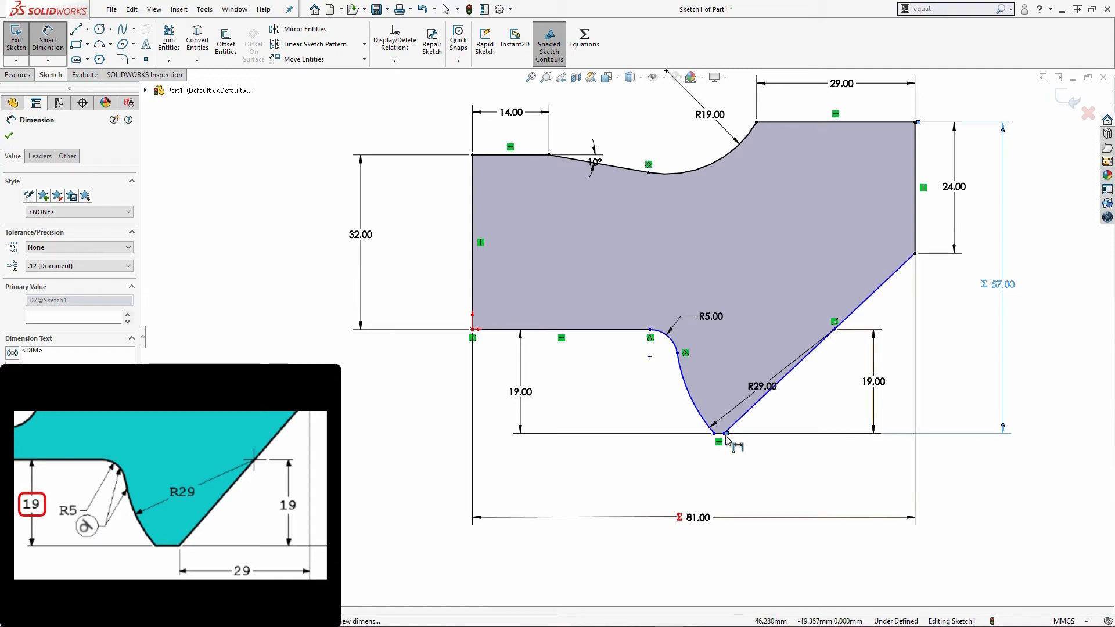
Step: Dimension the horizontal distance from the short bottom line's right endpoint to the right vertical line's lower endpoint as 29 mm
scroll(749, 447, "down", 3)
scroll(685, 413, "down", 2)
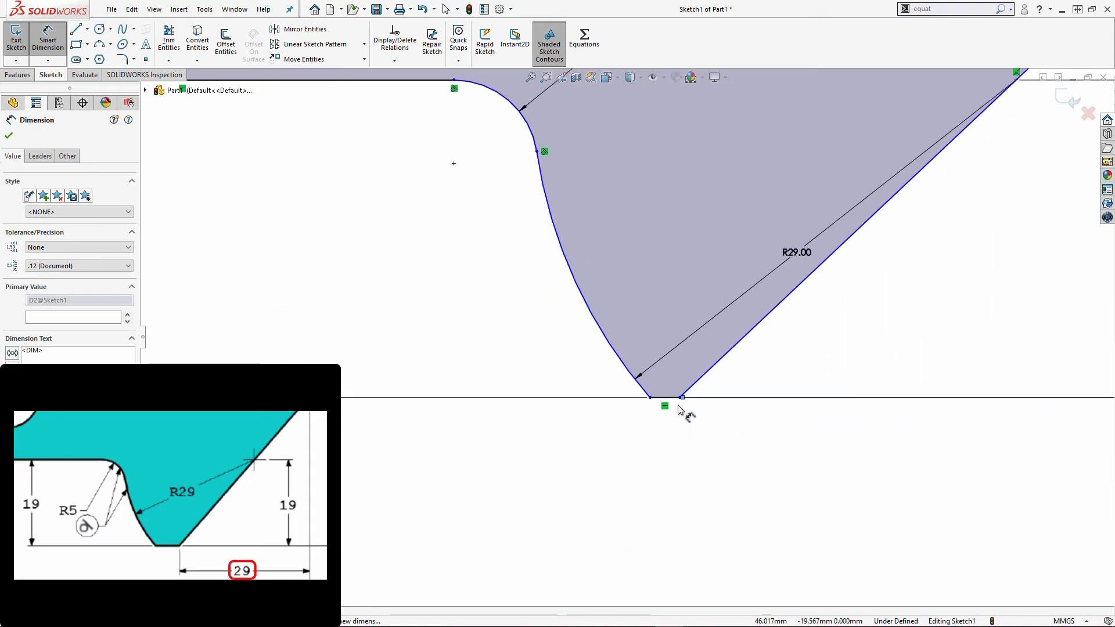
left_click(700, 463)
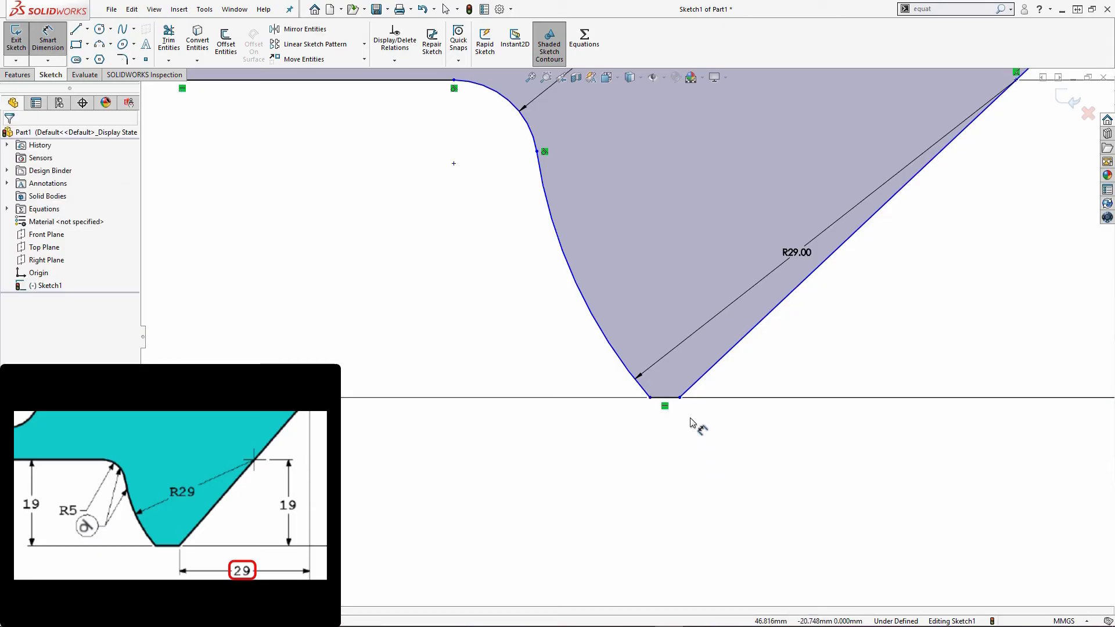
left_click(680, 398)
scroll(772, 423, "up", 3)
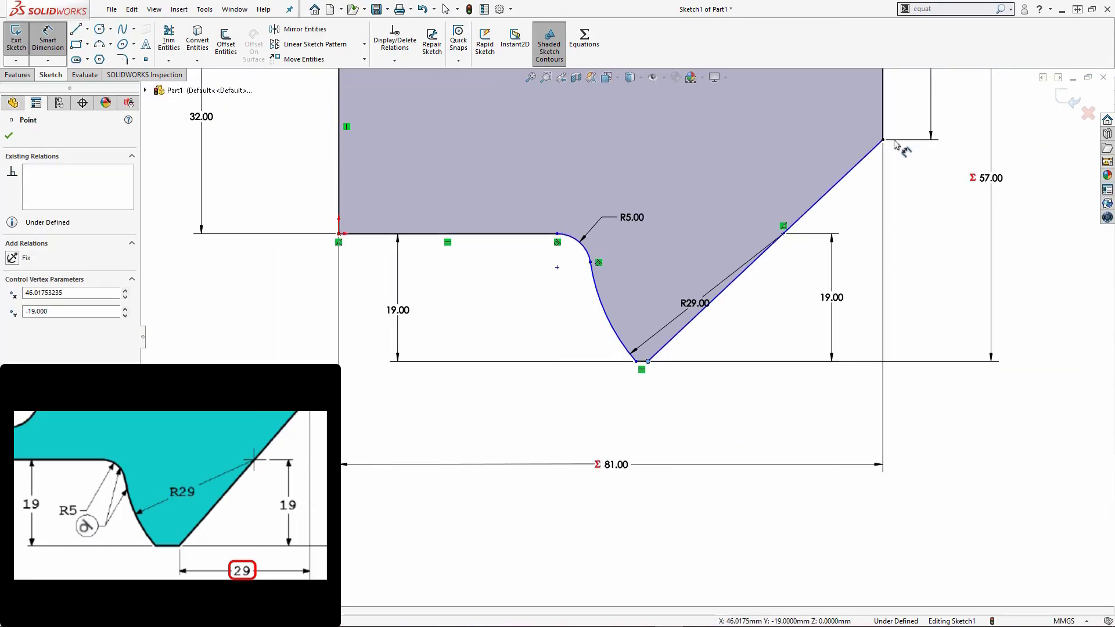
left_click(883, 135)
left_click(790, 416)
type("29")
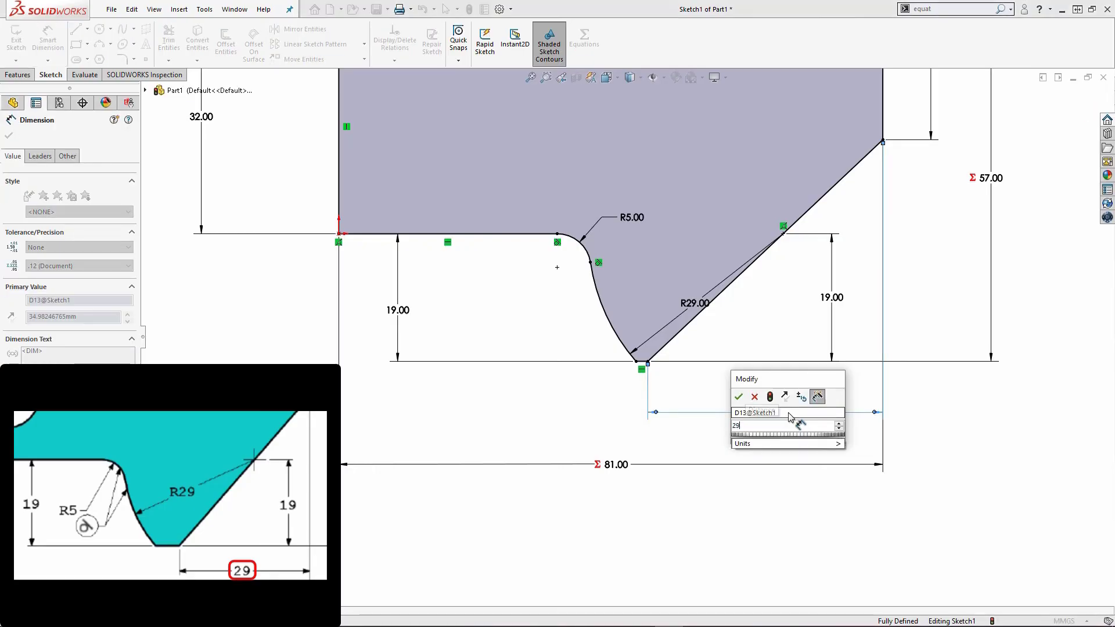
key("Return")
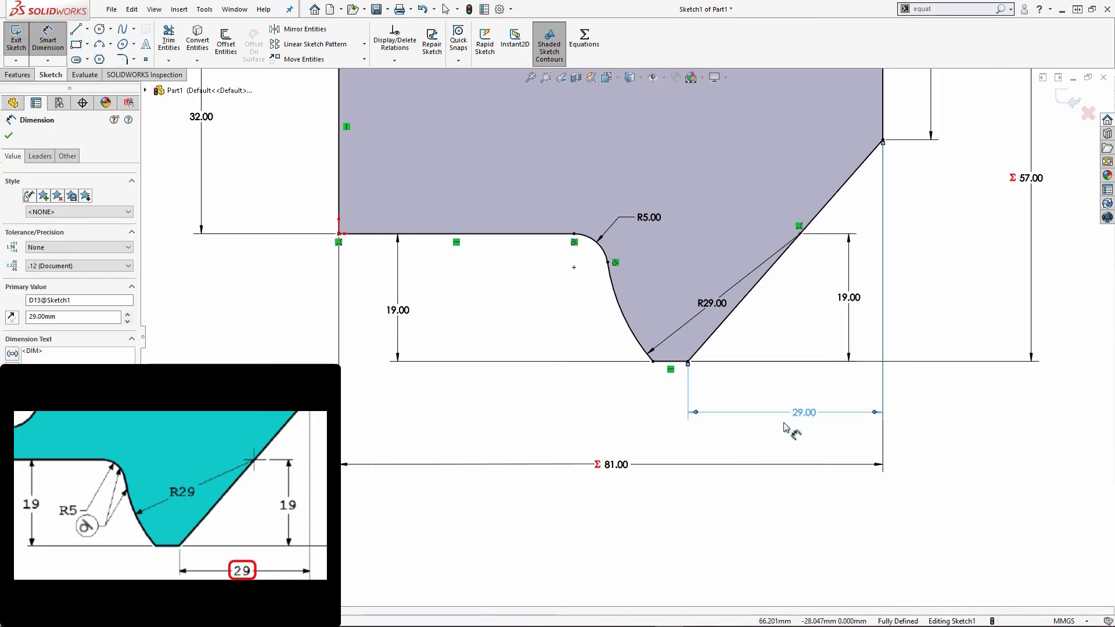
key("f")
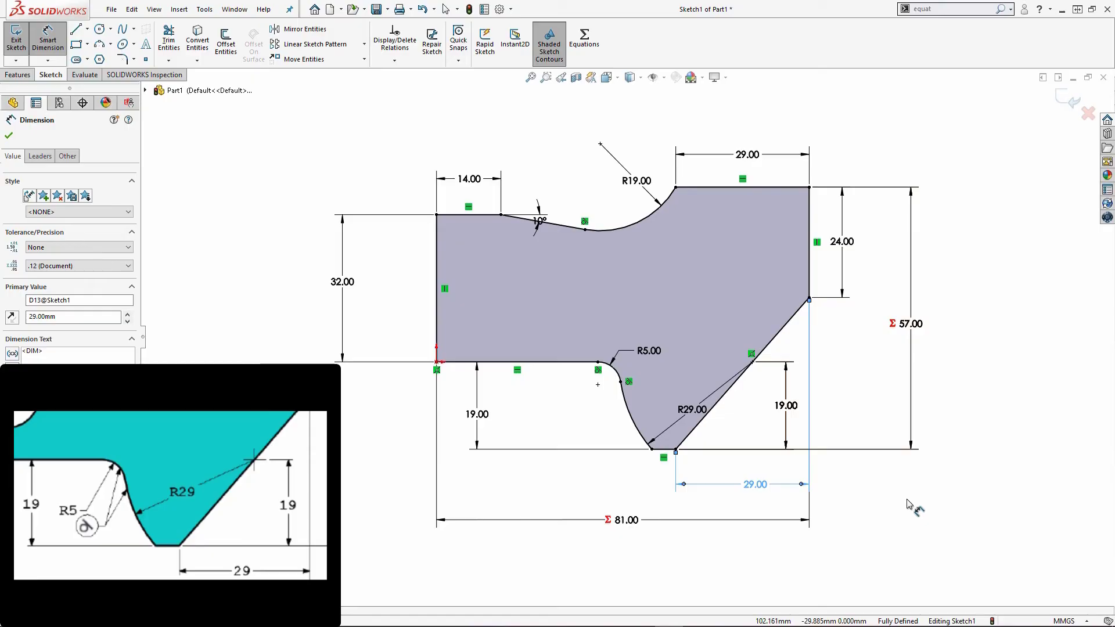
Step: Extrude the outline sketch as a Mid Plane boss with its depth linked to global variable C
left_click(18, 75)
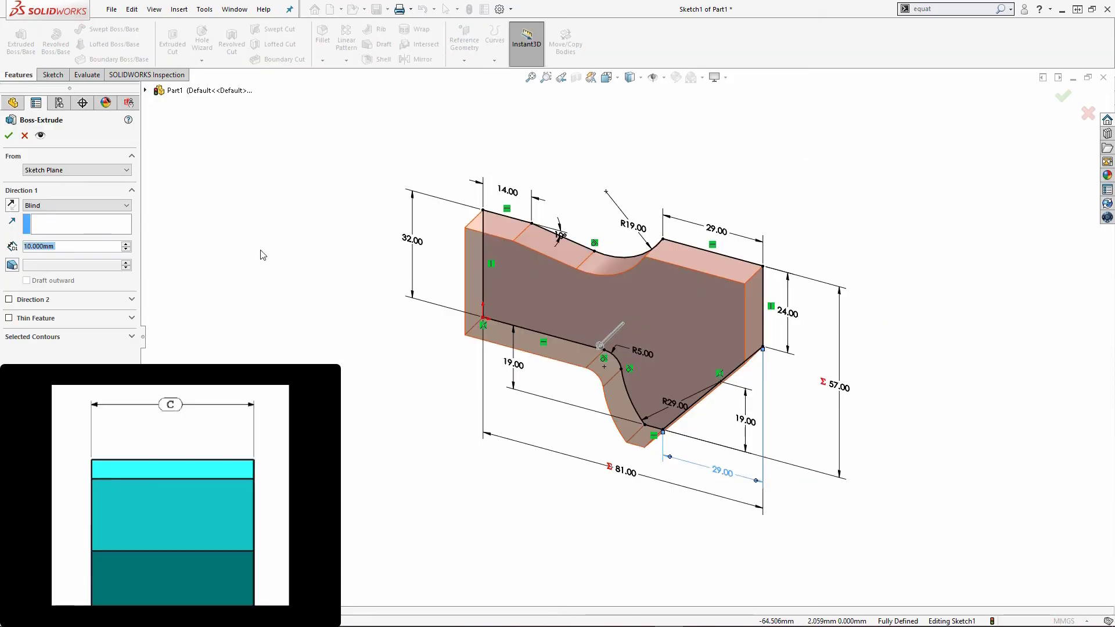
left_click(68, 206)
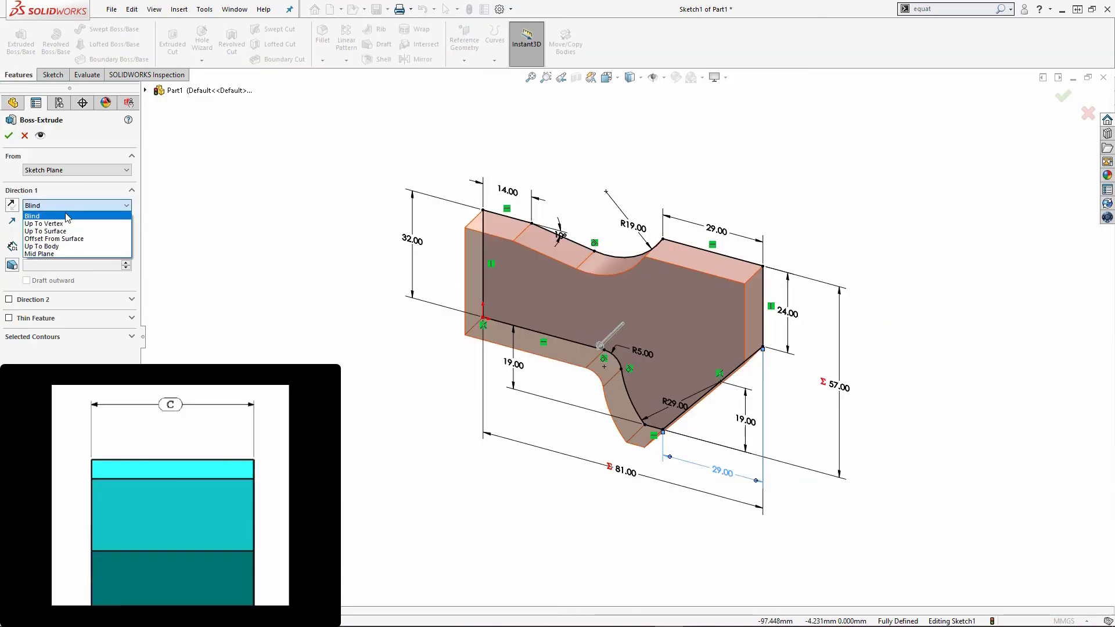
left_click(64, 255)
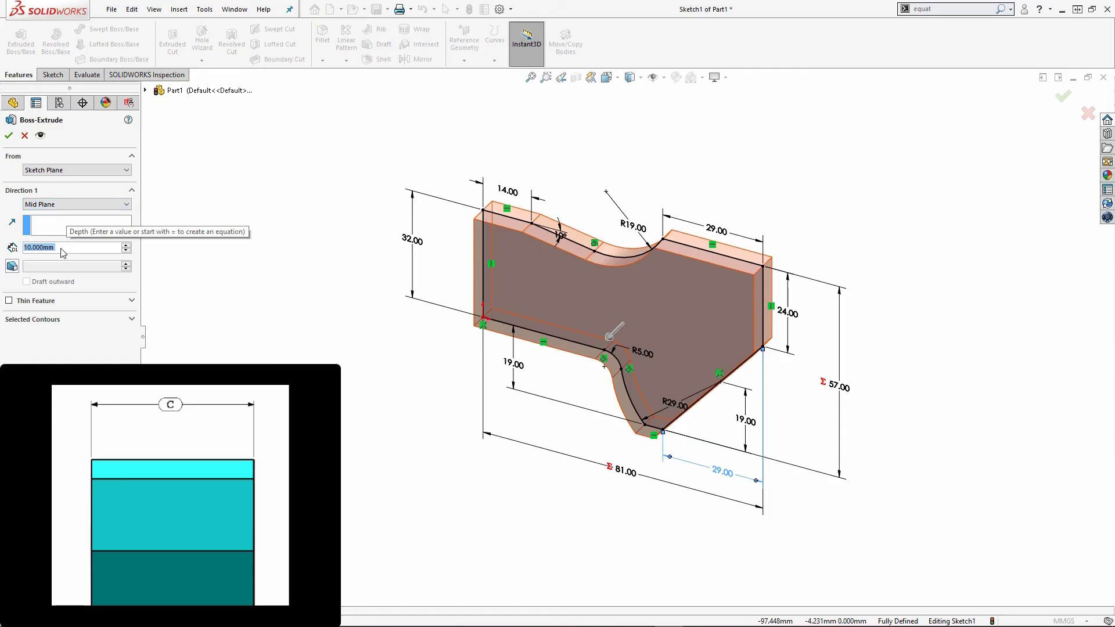
type("=")
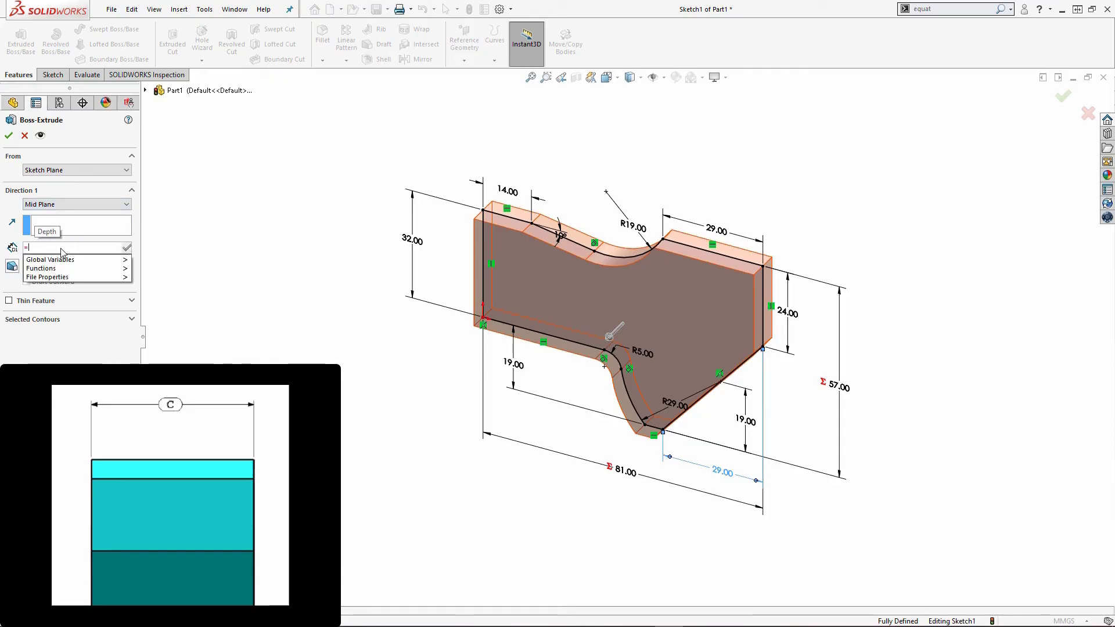
key("Down")
key("Right")
key("Down")
key("Down")
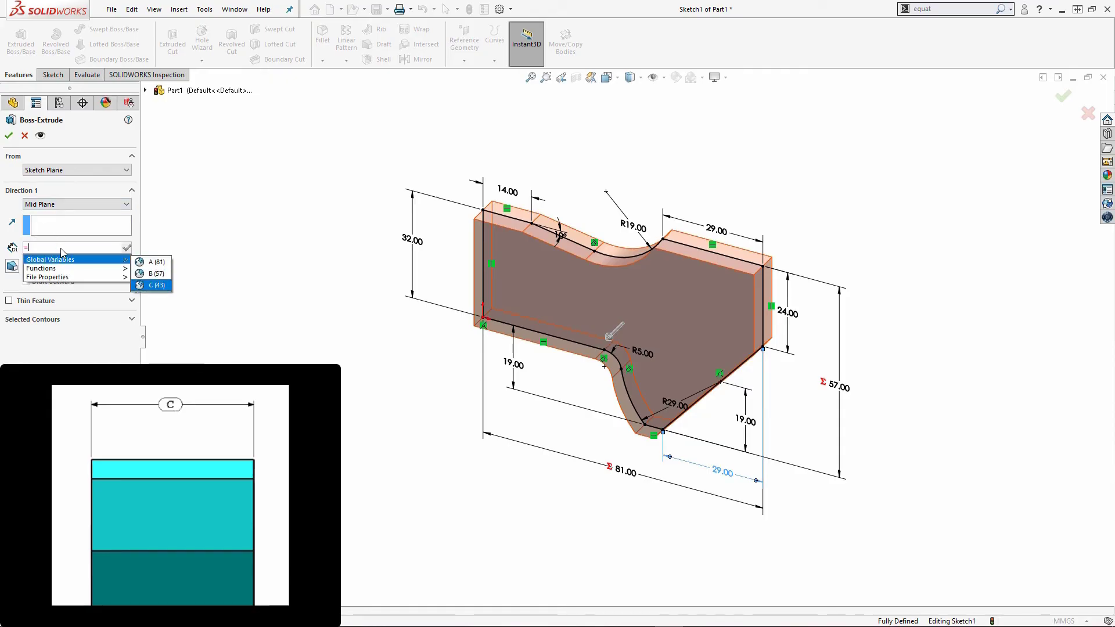
key("Return")
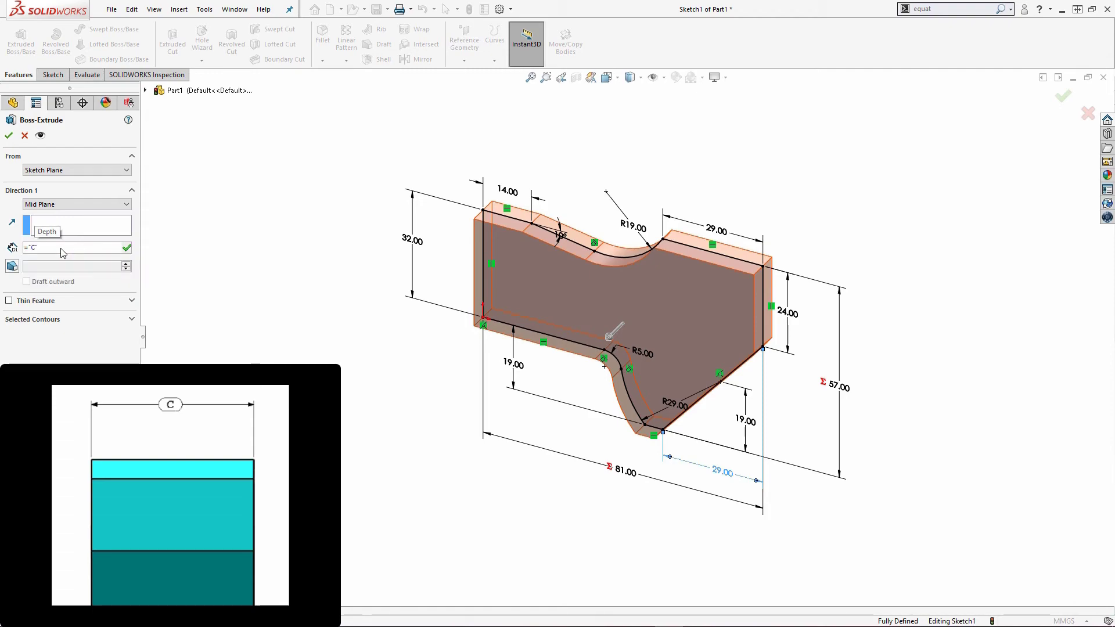
left_click(9, 138)
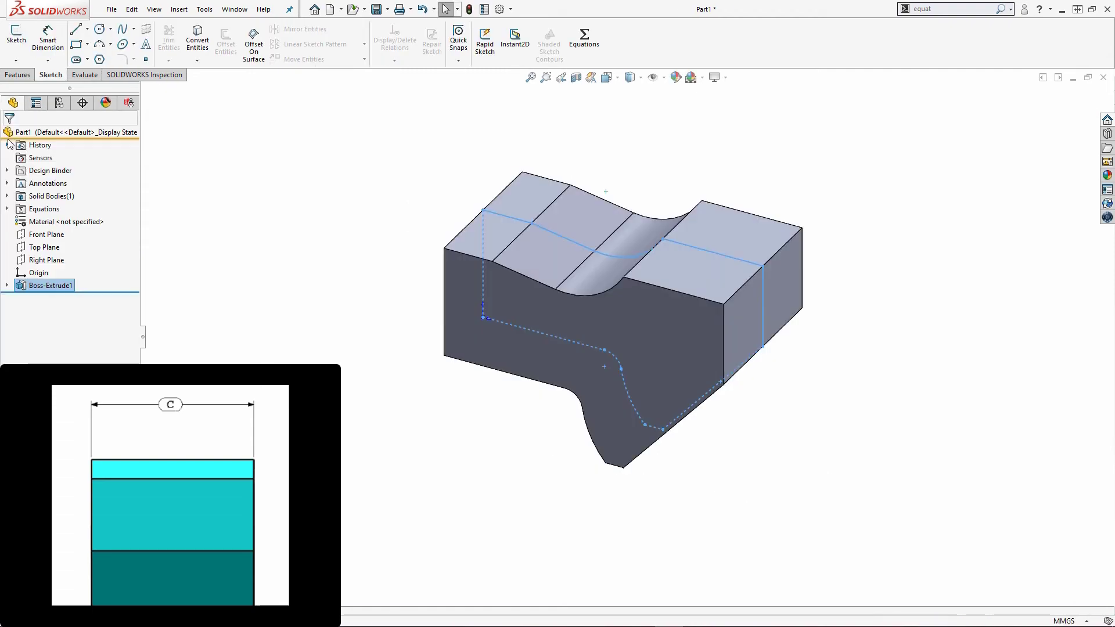
left_click(215, 272)
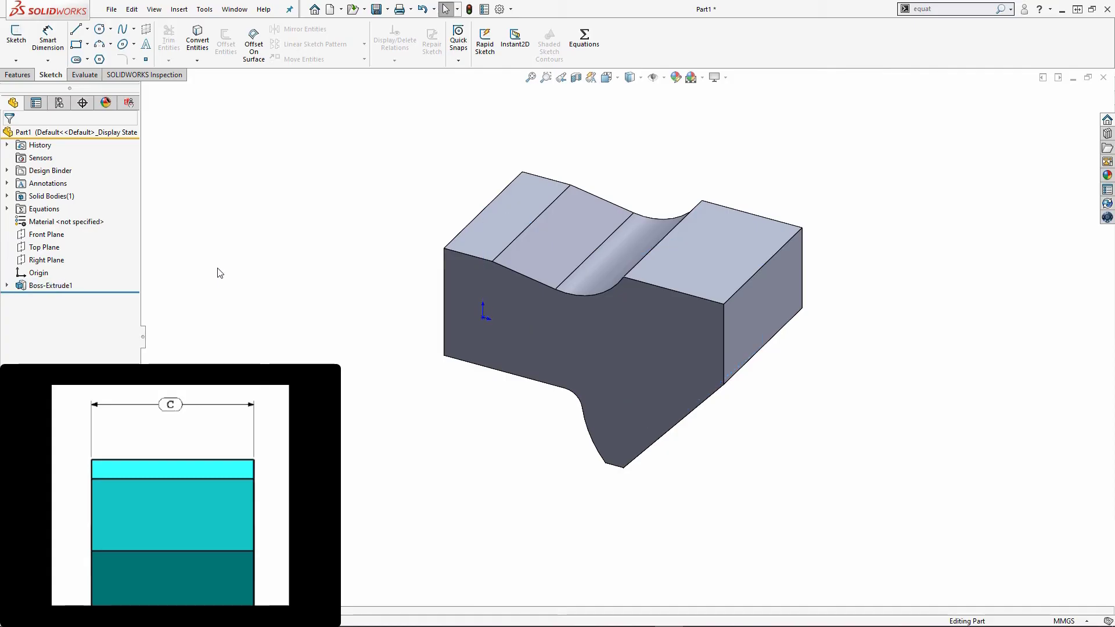
Step: Start a sketch on the solid's front face and draw a circle about 12 mm in diameter near its left end
left_click(467, 333)
left_click(520, 322)
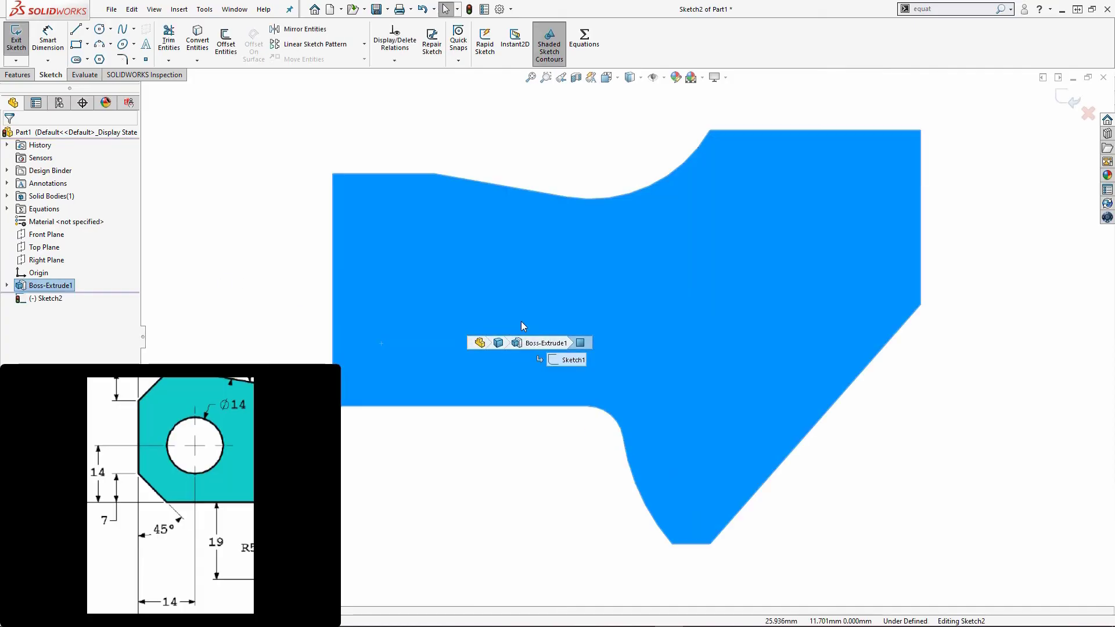
right_click_drag(462, 248, 454, 290)
left_click(429, 306)
left_click(461, 335)
Step: Dimension the circle's diameter as 14 mm
right_click_drag(450, 479, 446, 441)
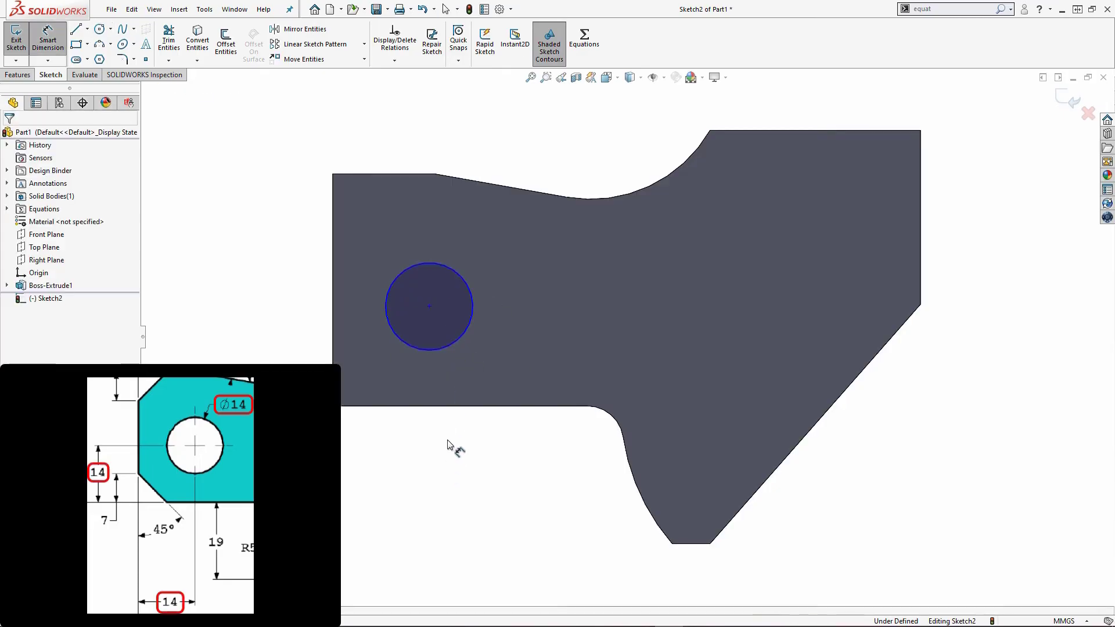
left_click(445, 348)
left_click(499, 222)
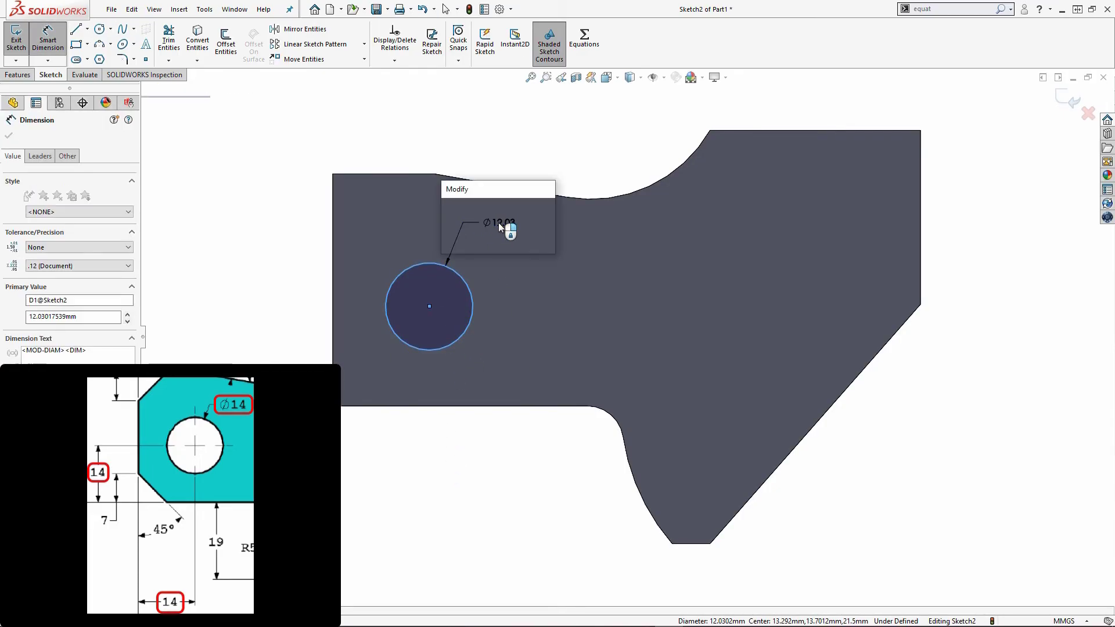
type("14")
key("Return")
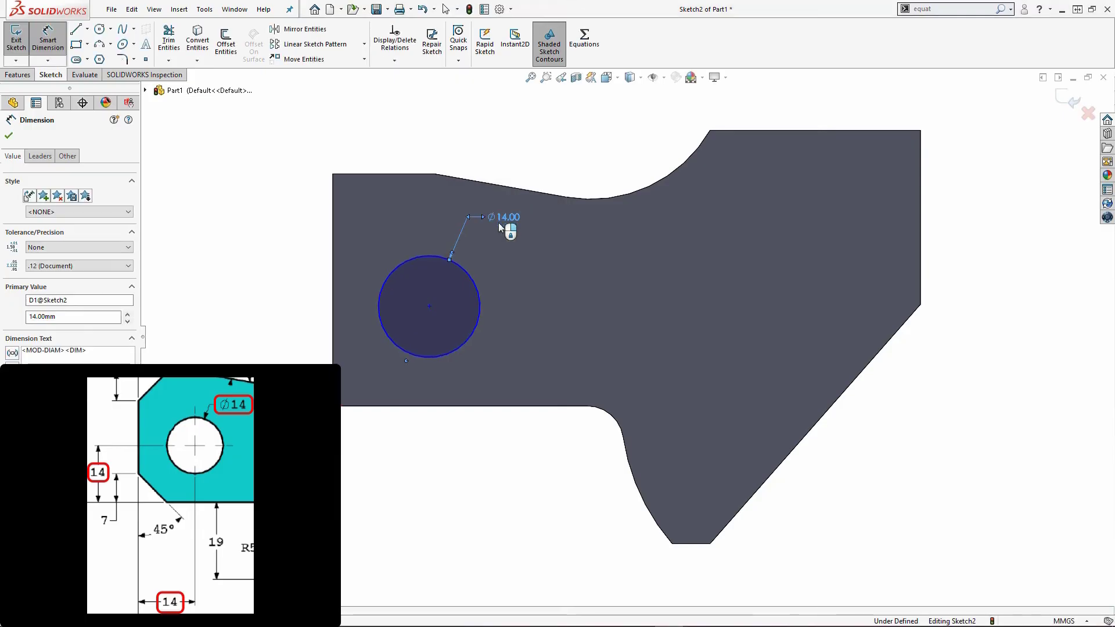
Step: Dimension the vertical distance from the circle's center to the face's lower-left horizontal edge as 14 mm
left_click(454, 351)
left_click(464, 406)
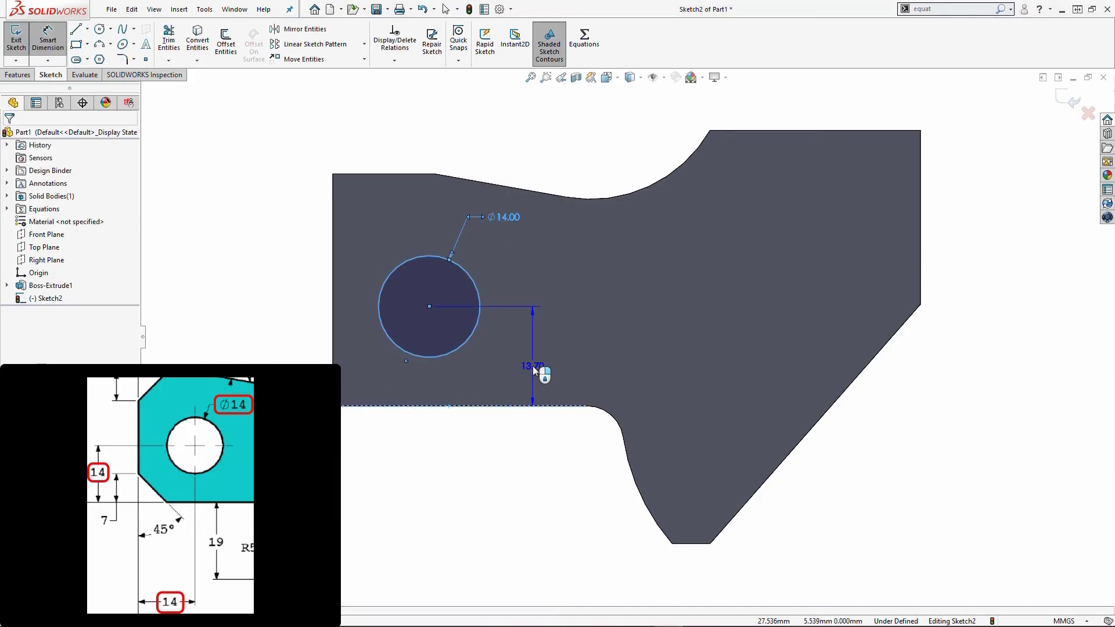
left_click(533, 364)
type("14")
key("Return")
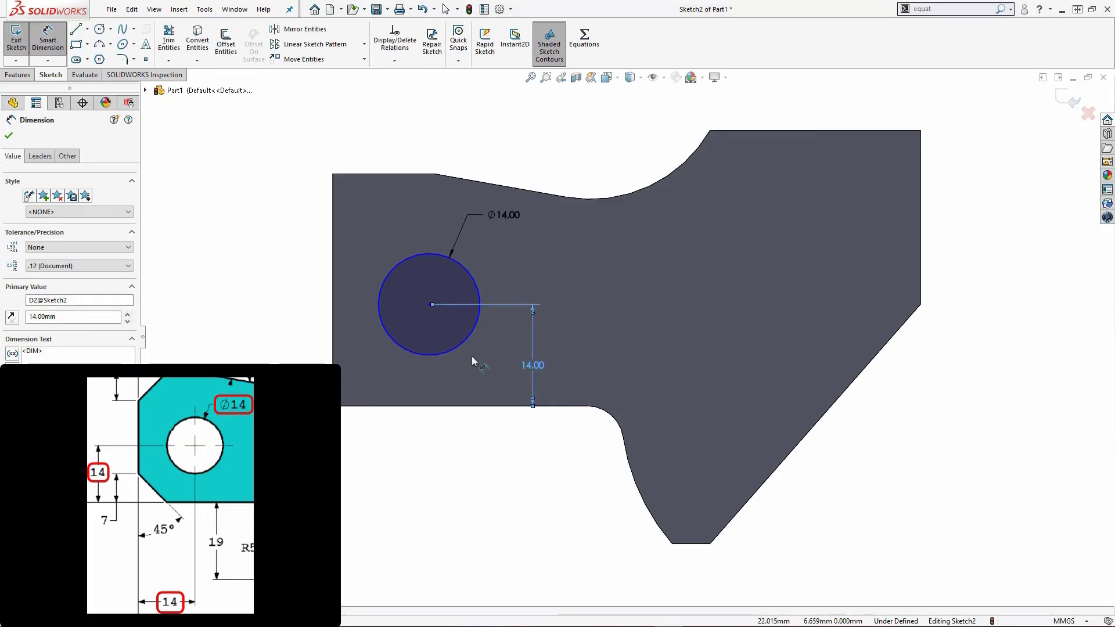
Step: Dimension the horizontal distance from the circle's center to the face's left vertical edge as 14 mm
left_click(444, 350)
left_click(334, 322)
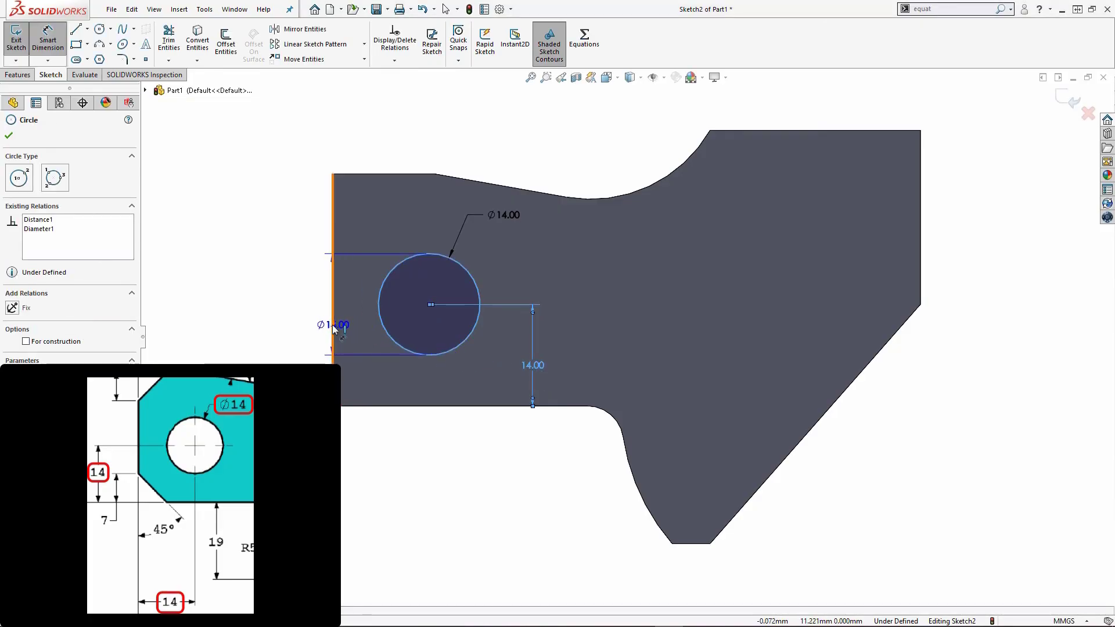
left_click(286, 311)
type("14")
key("Return")
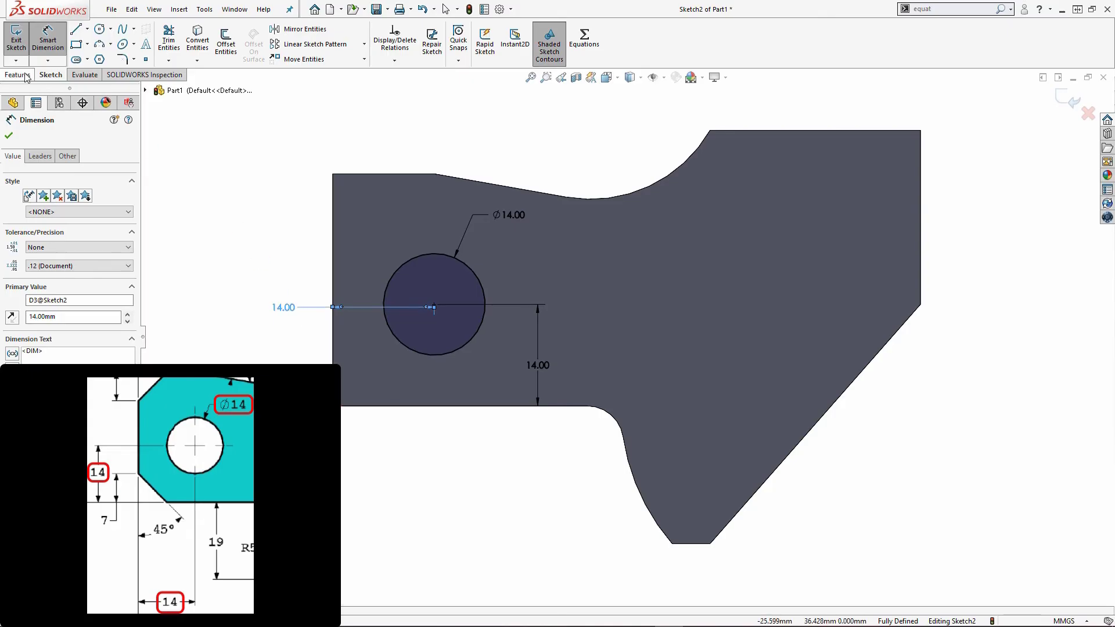
Step: Cut the circle through the solid with an Extruded Cut set to Through All
left_click(17, 75)
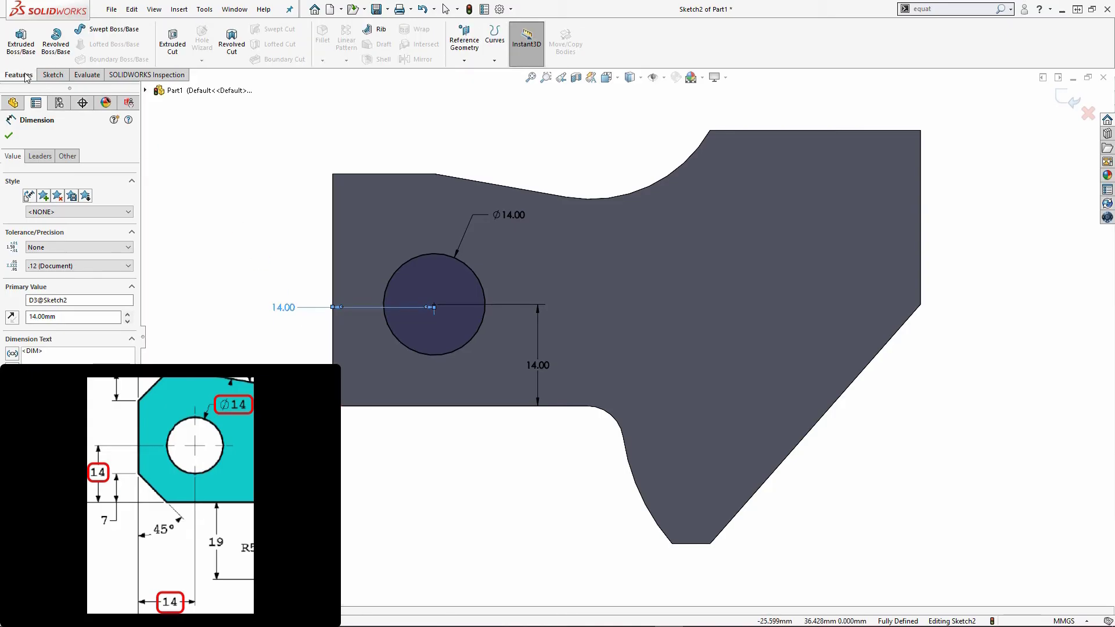
left_click(173, 41)
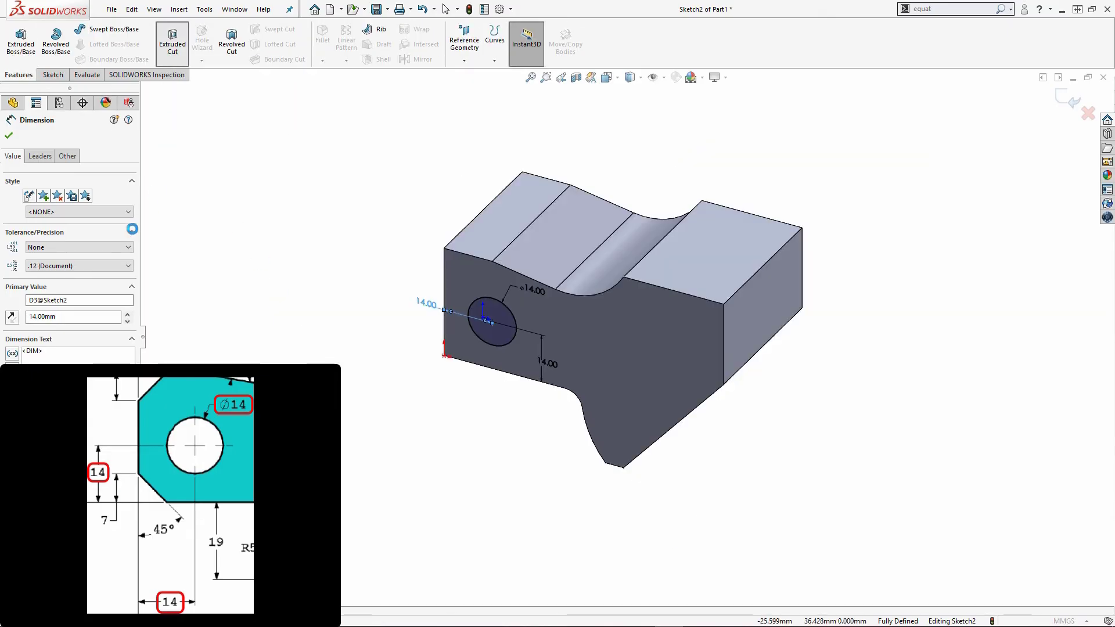
left_click(95, 205)
left_click(43, 220)
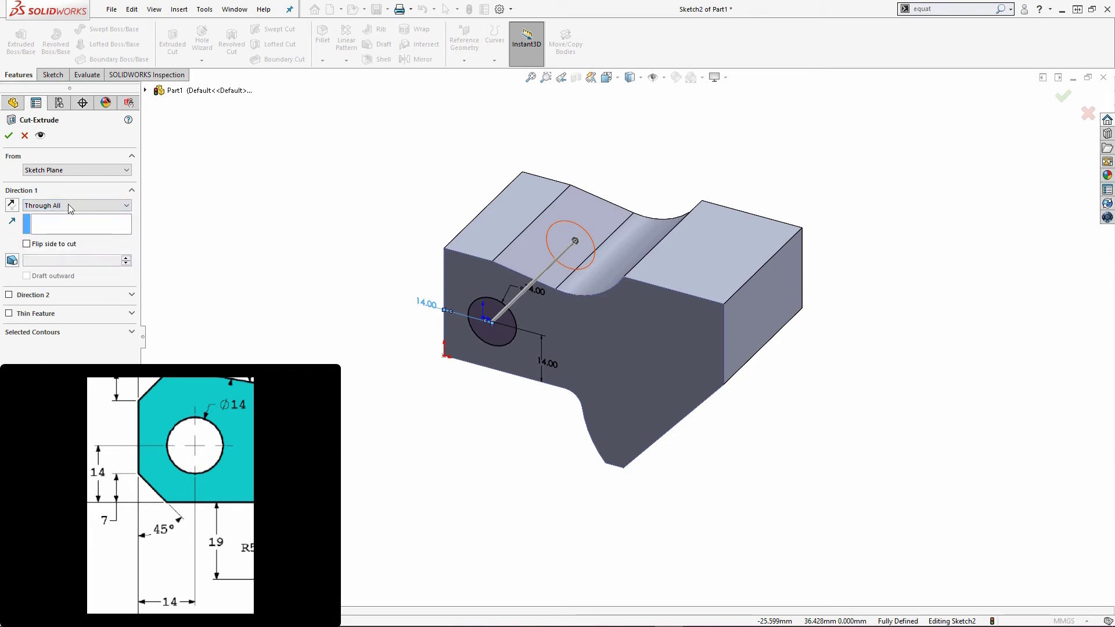
left_click(9, 135)
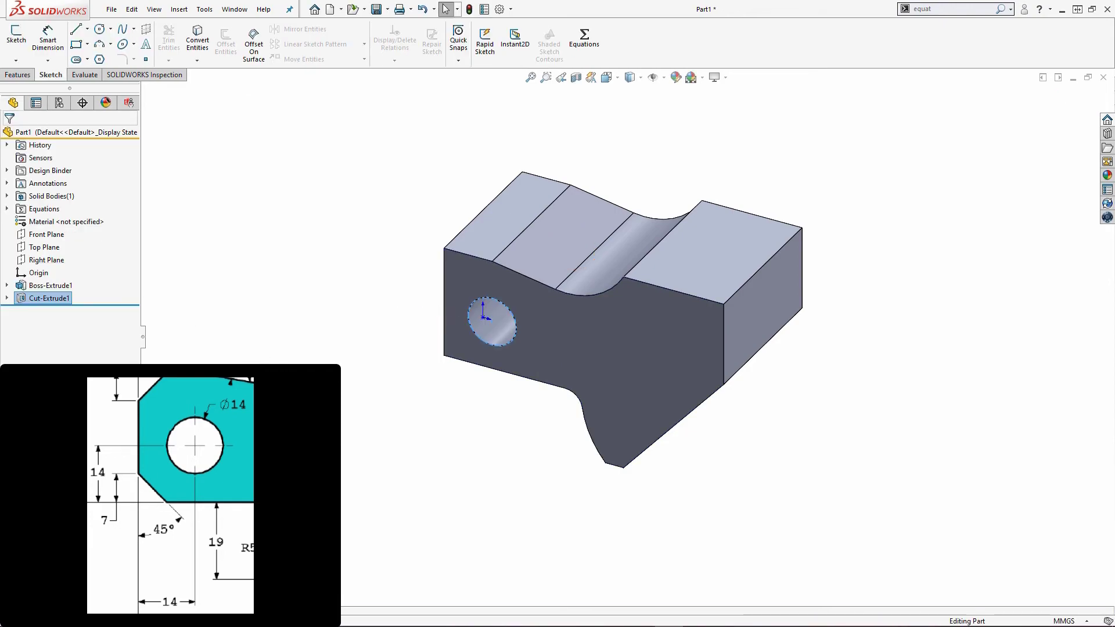
Step: Chamfer the upper and lower edges of the solid's left end face with a 7 mm distance at 45 degrees
left_click(18, 75)
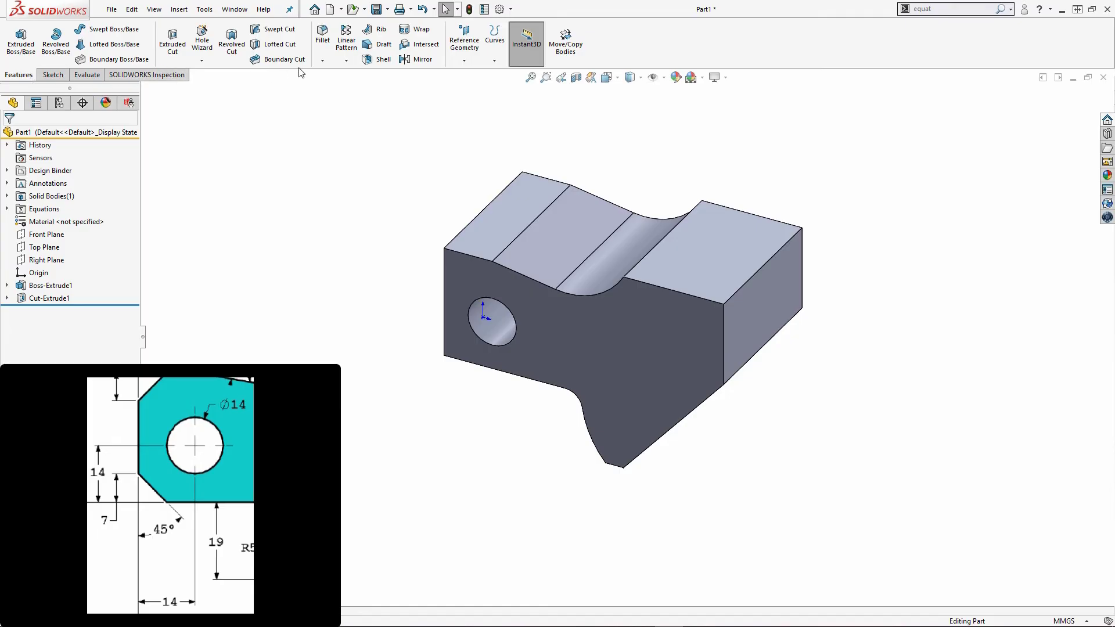
left_click(322, 61)
left_click(346, 88)
type("7.000mm")
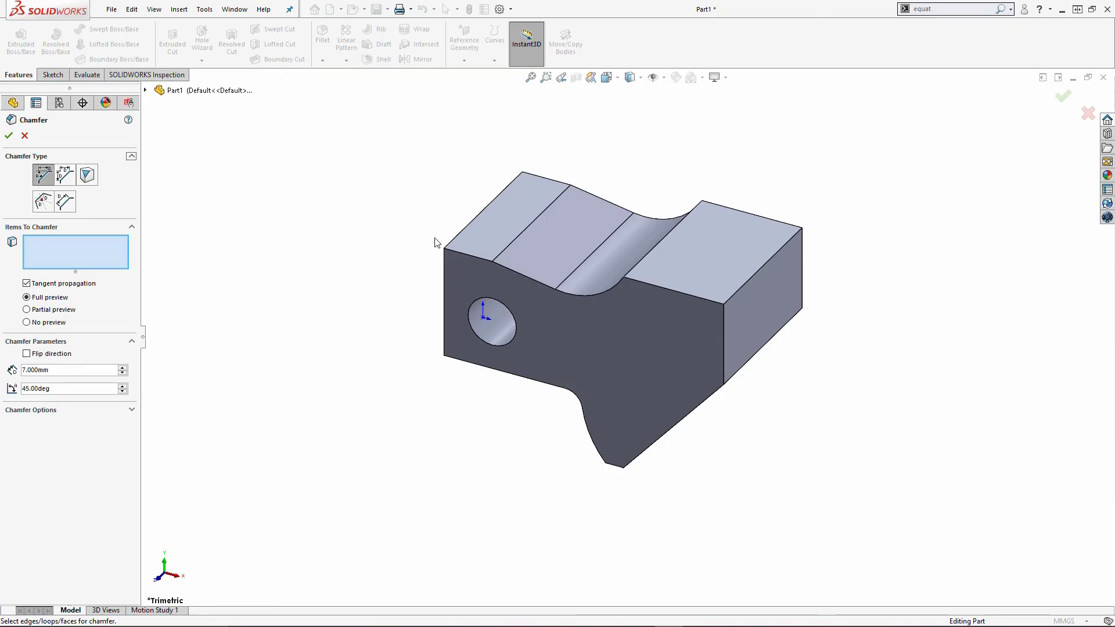
left_click(468, 227)
middle_click_drag(484, 325, 534, 212)
left_click(475, 335)
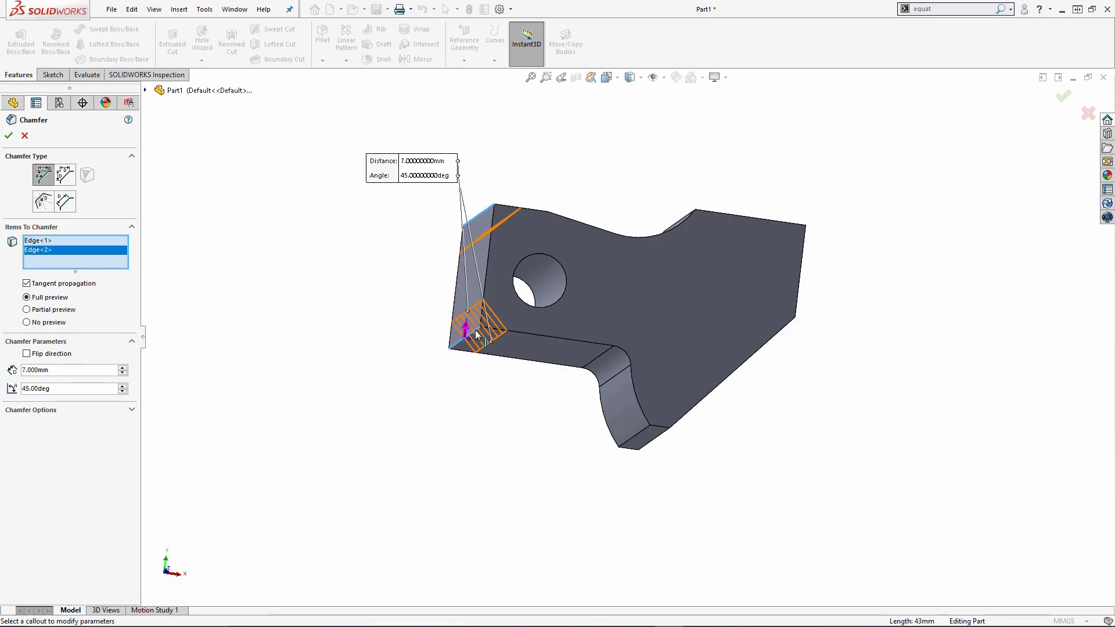
left_click(8, 135)
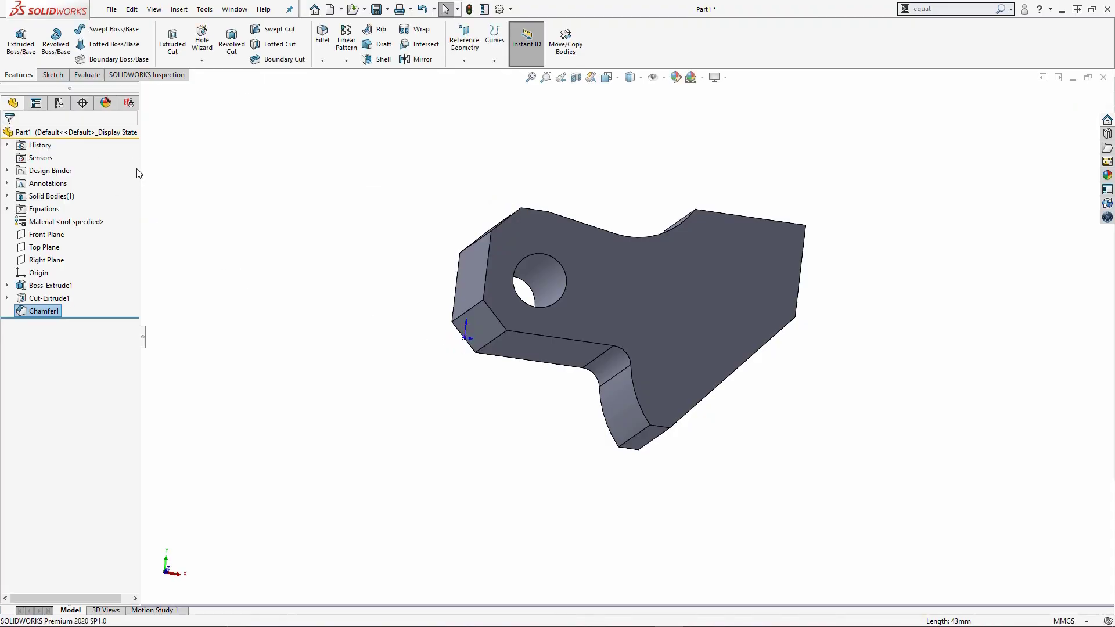
Step: Chamfer the upper edge of the solid's right end face with a 5 mm distance at 45 degrees
left_click(322, 61)
left_click(341, 88)
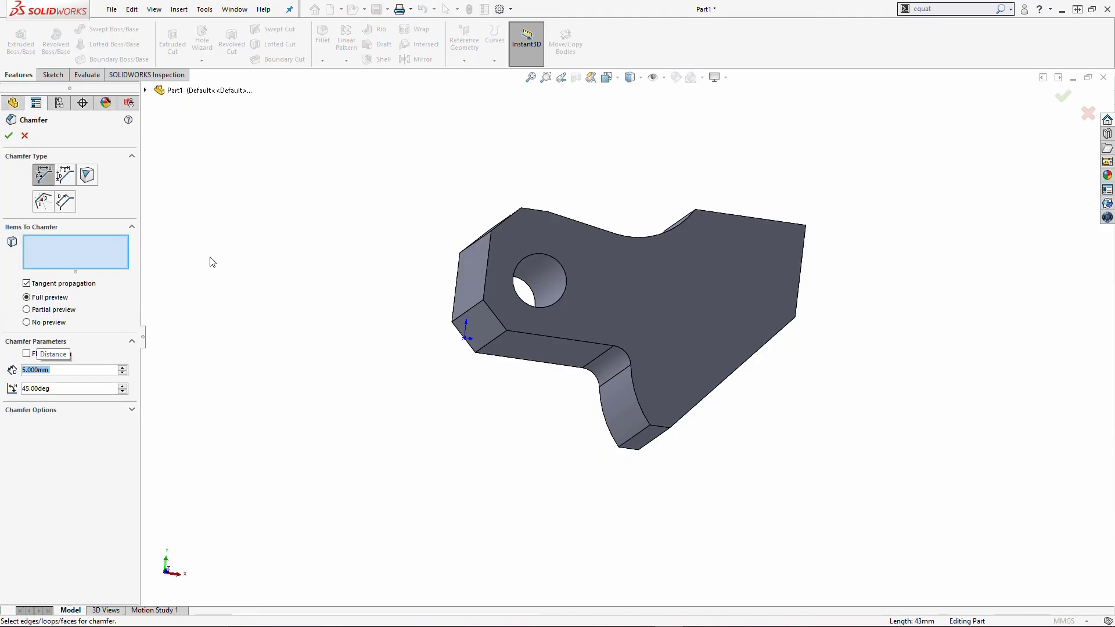
middle_click_drag(248, 251, 311, 243)
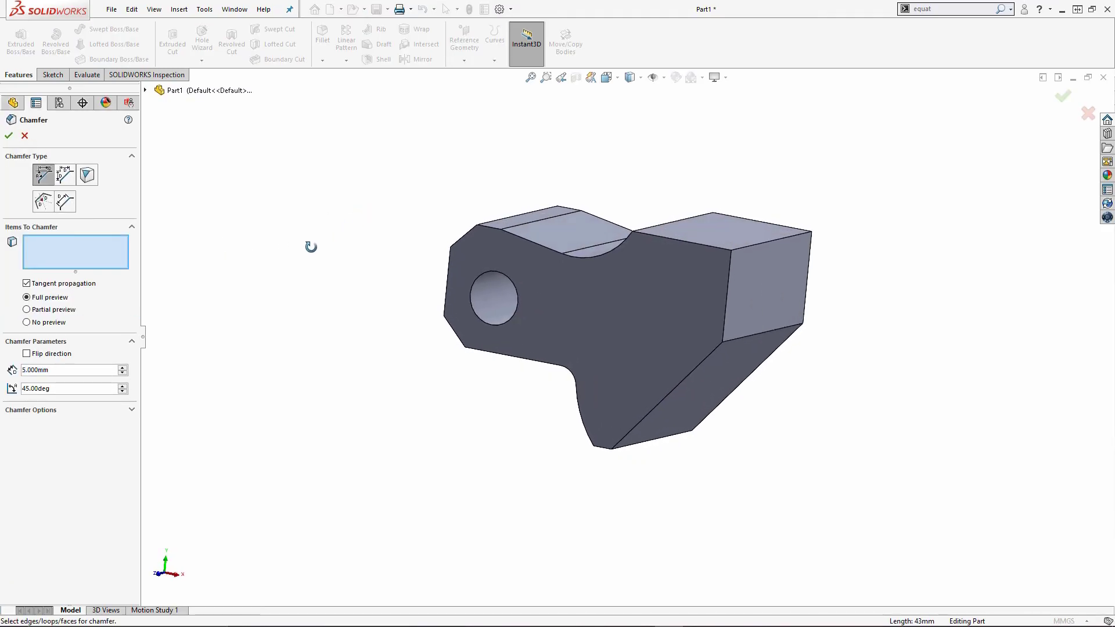
left_click(784, 238)
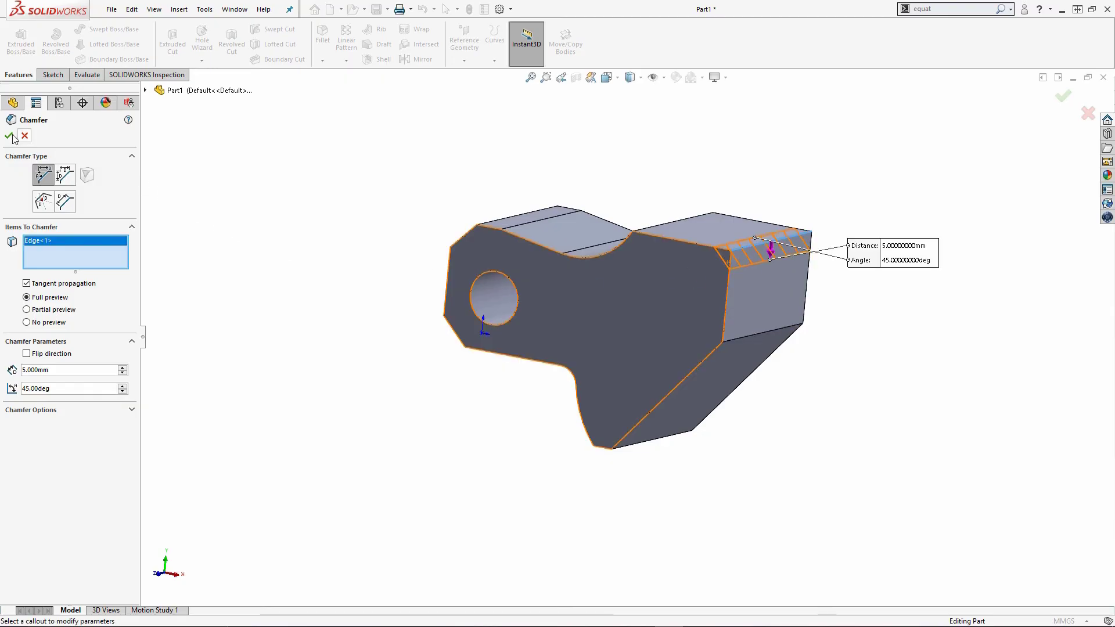
key("Return")
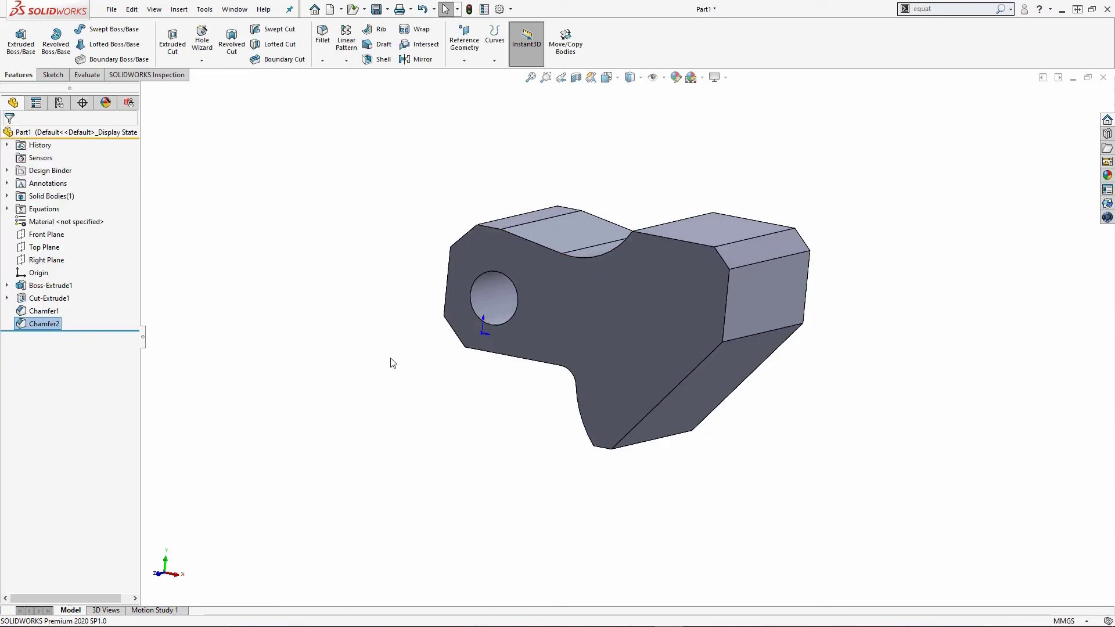
Step: Assign the AISI 1020 steel material to the part
left_click(567, 326)
key("ctrl+8")
left_click(522, 465)
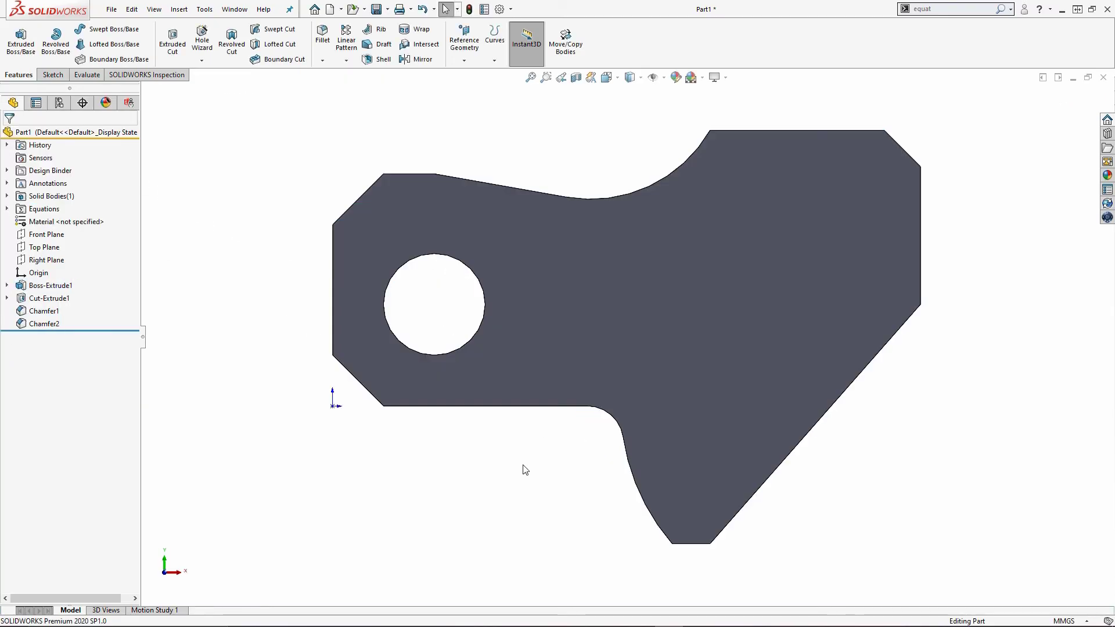
scroll(522, 465, "up", 1)
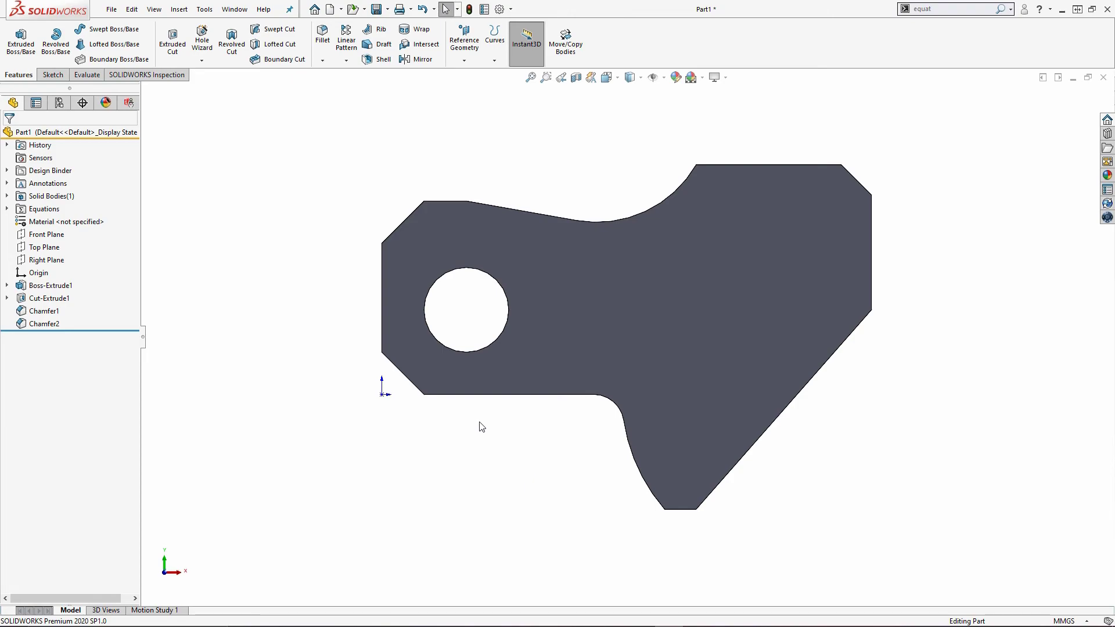
right_click(48, 226)
left_click(87, 237)
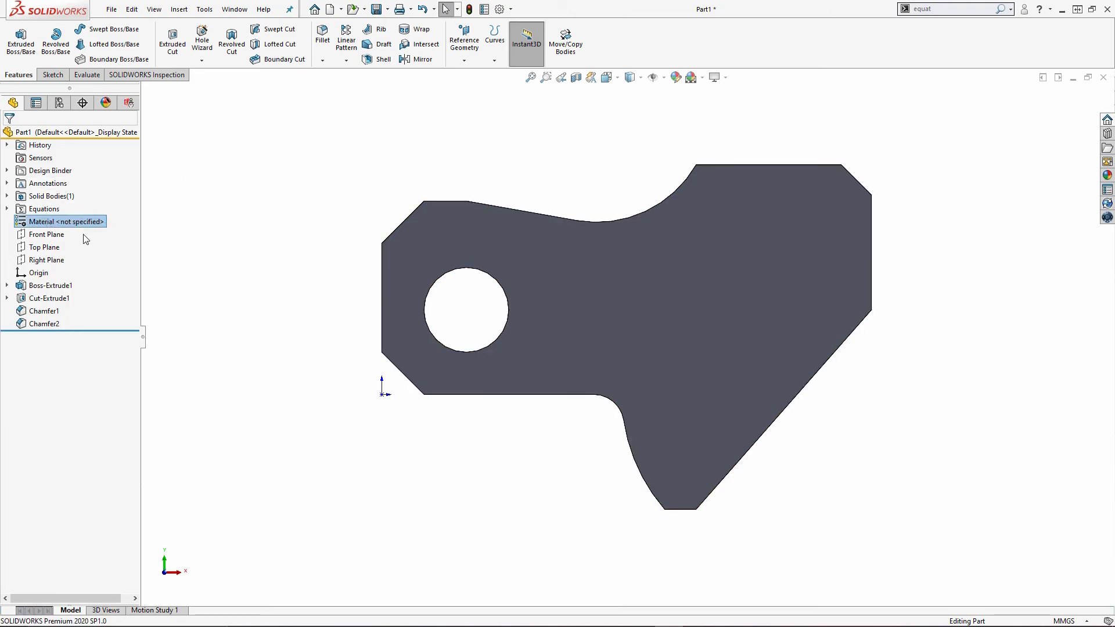
left_click(406, 288)
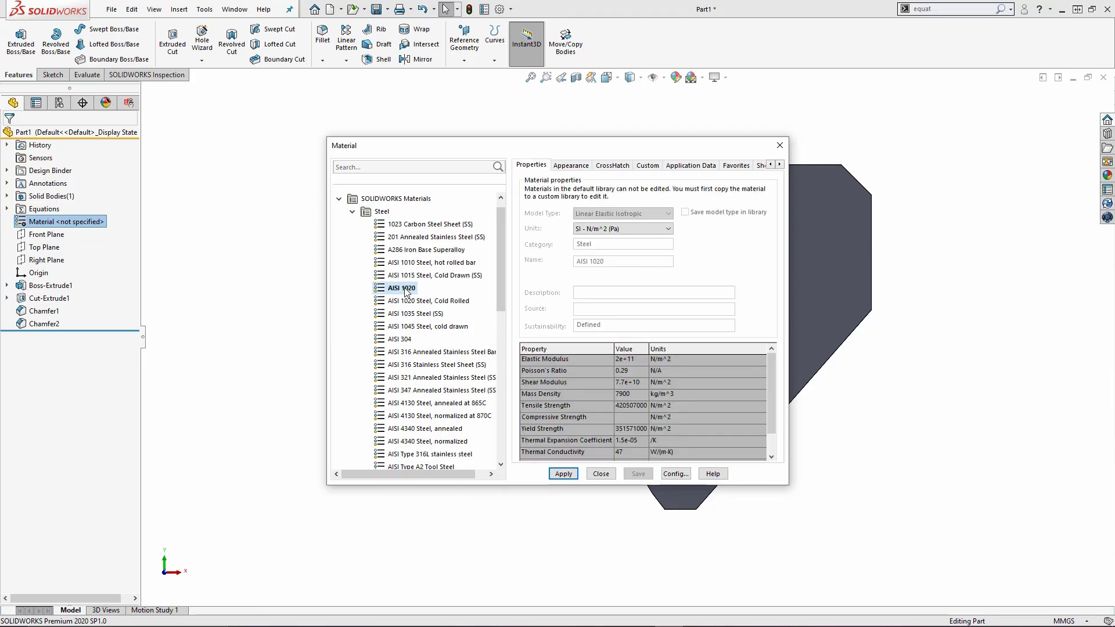
left_click(601, 474)
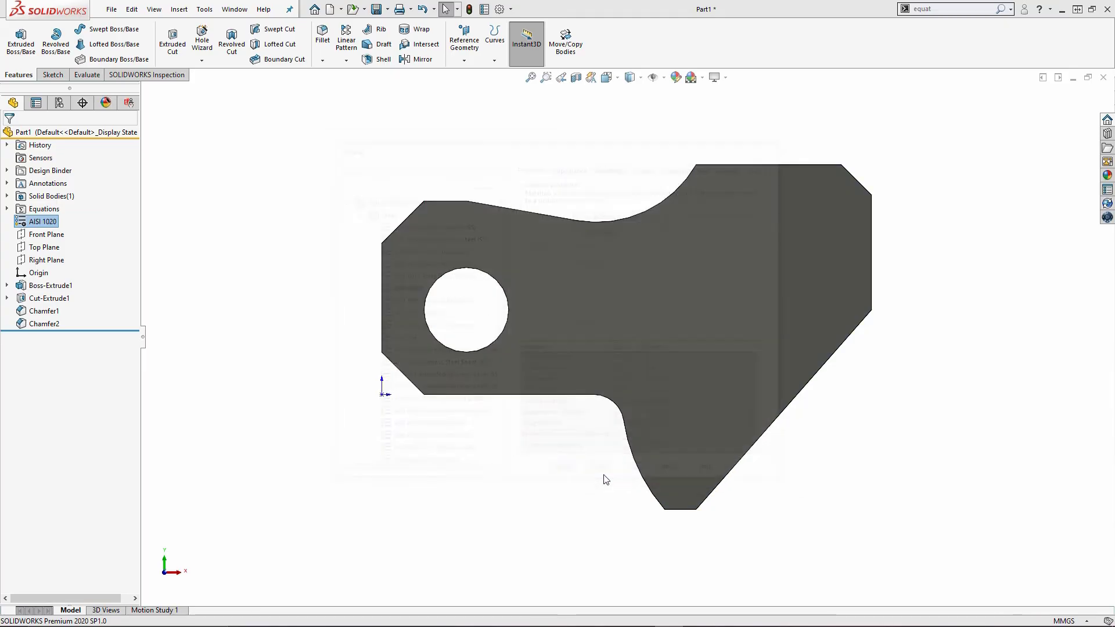
left_click(87, 75)
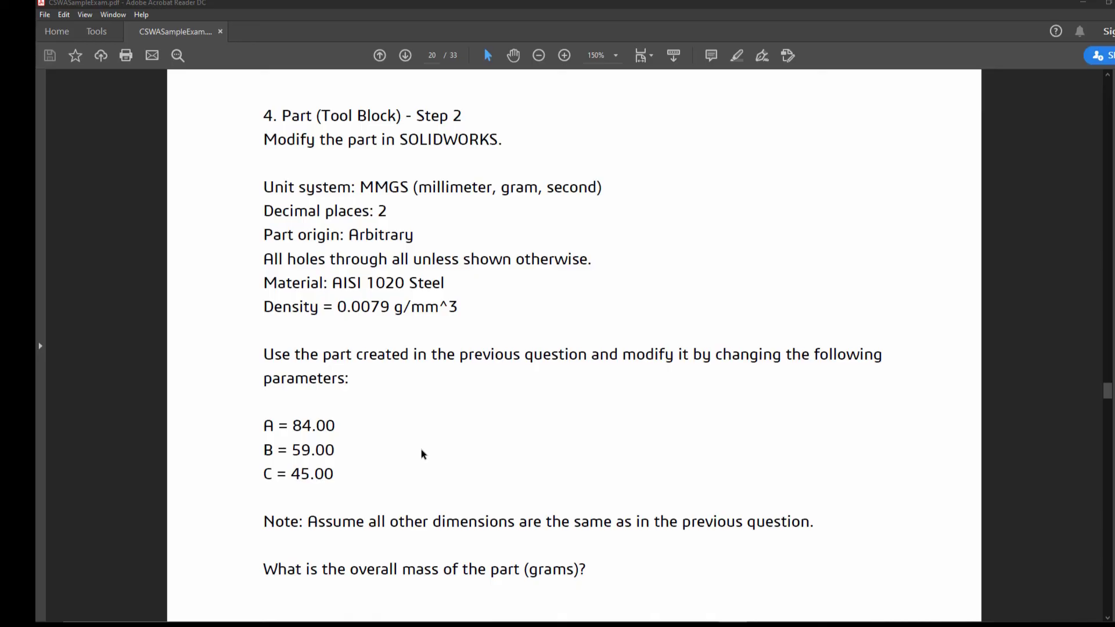
Step: Switch back to SOLIDWORKS and set global variable A to 84 in the part's equations
key("alt+Tab")
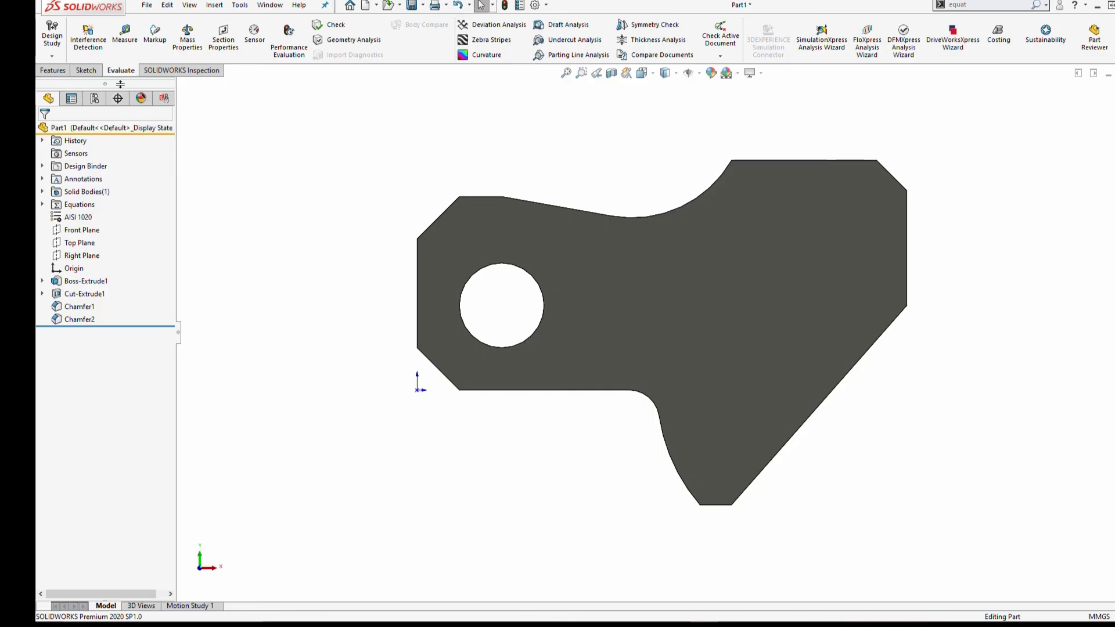
left_click(86, 70)
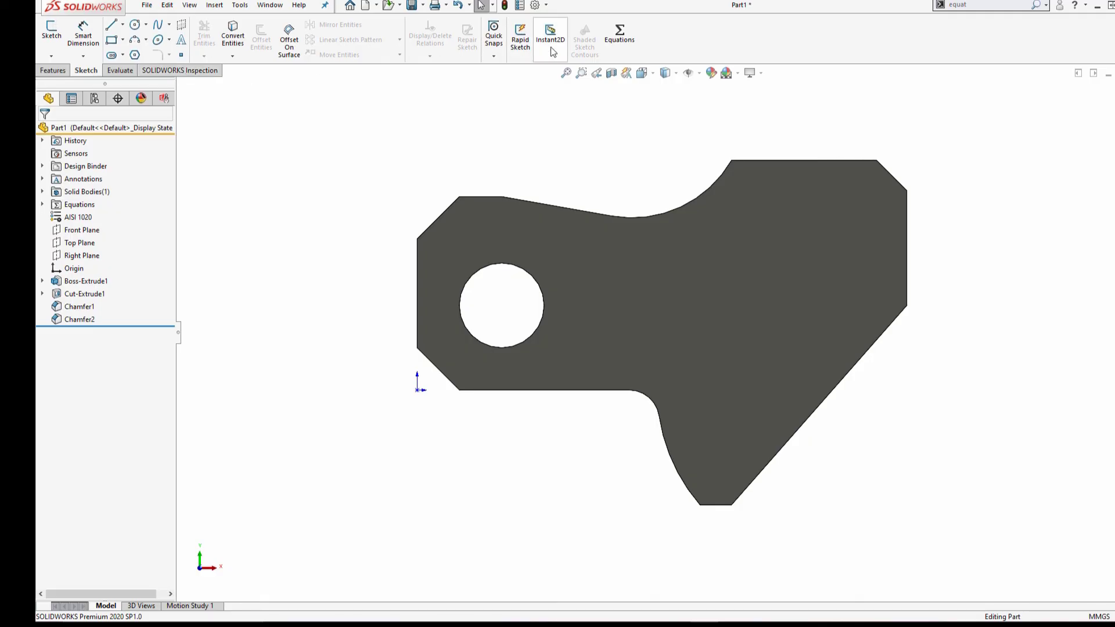
left_click(620, 39)
left_click(461, 208)
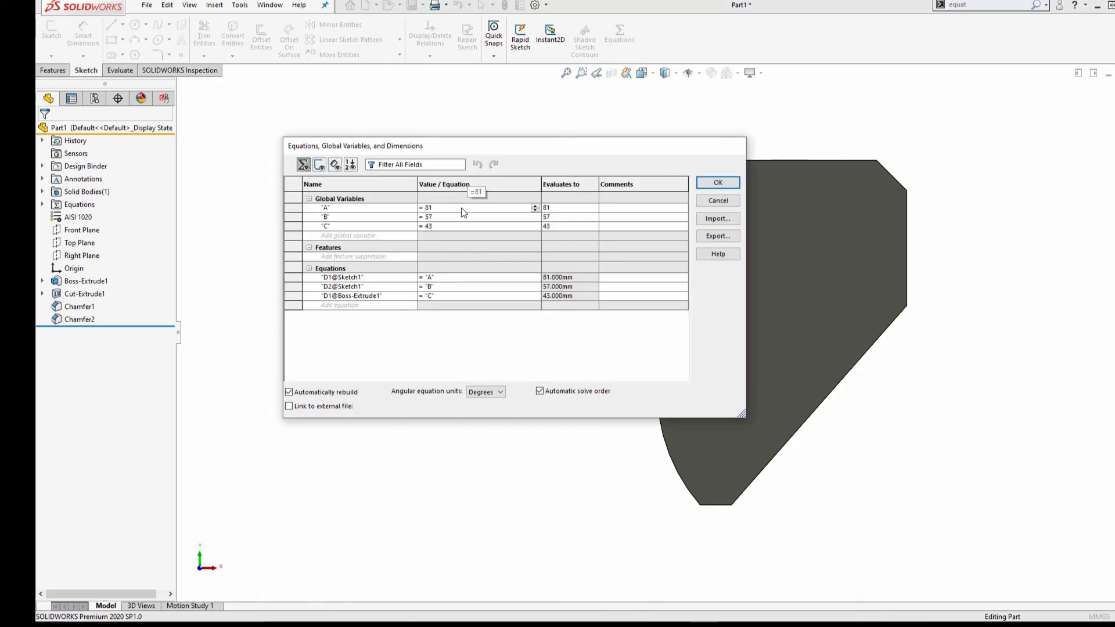
key("BackSpace")
type("4")
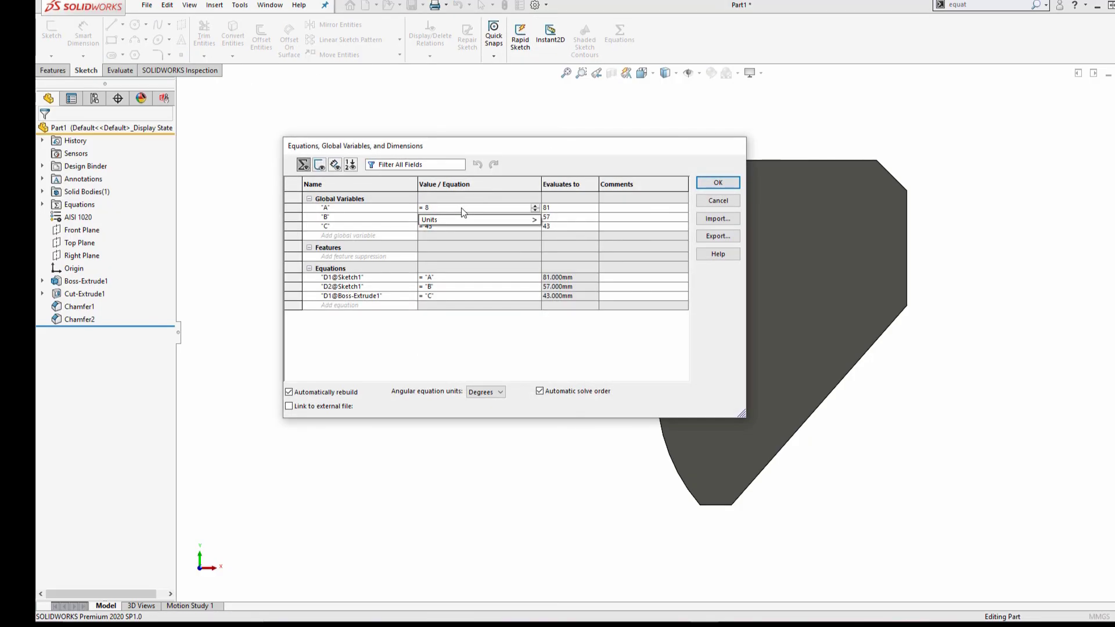
key("Tab")
Step: Set global variable B to 59 and C to 45, and apply the equation changes
left_click(449, 217)
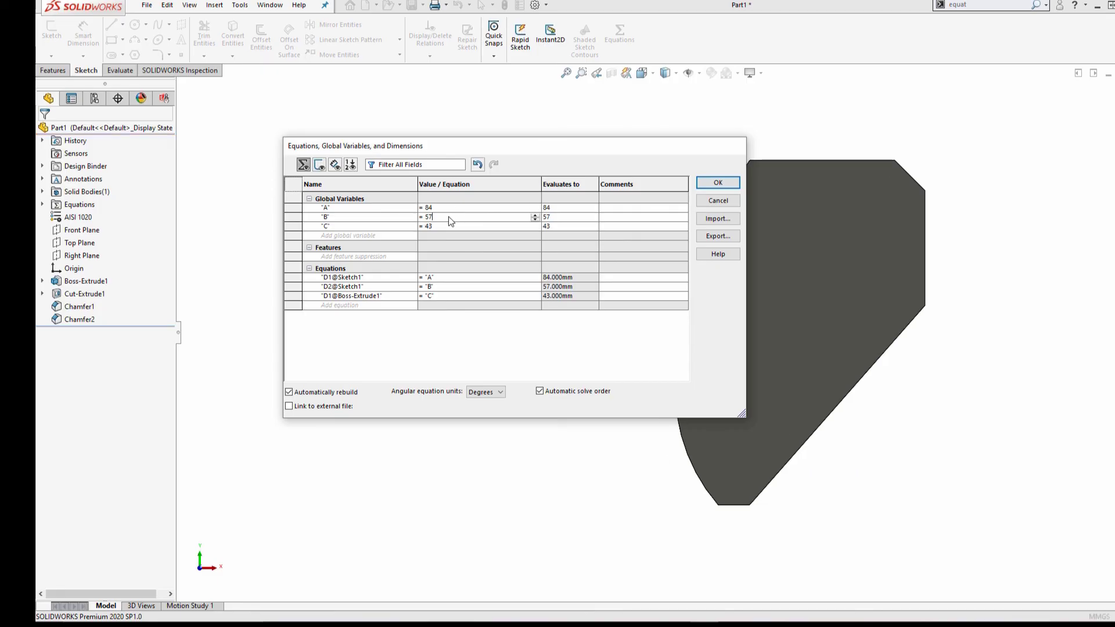
key("BackSpace")
type("9")
key("Tab")
left_click(442, 226)
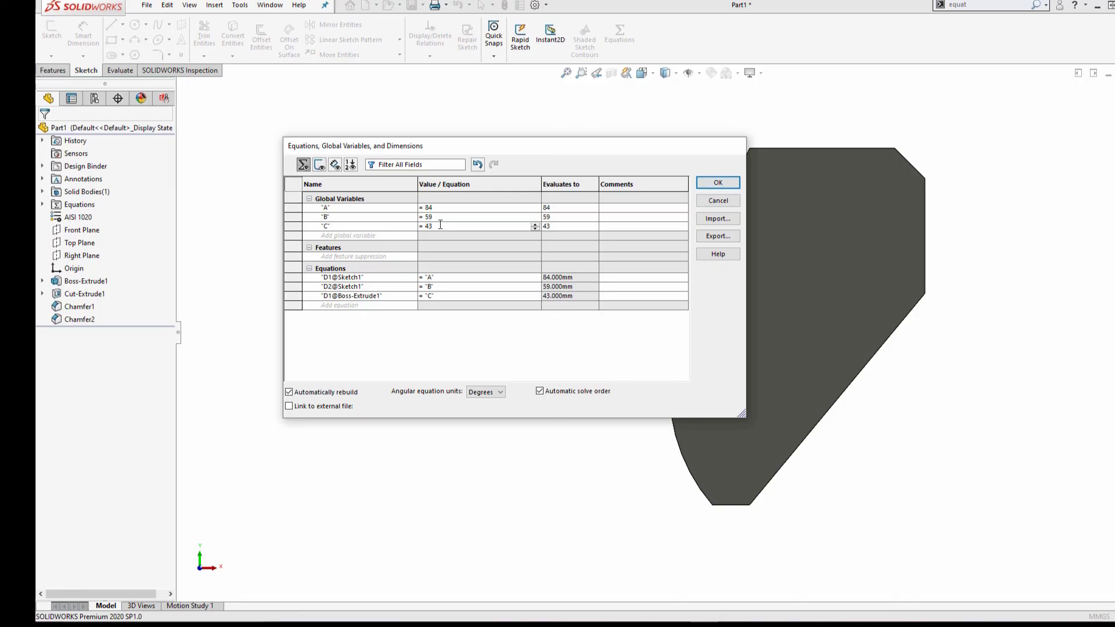
key("BackSpace")
type("5")
key("Tab")
left_click(720, 183)
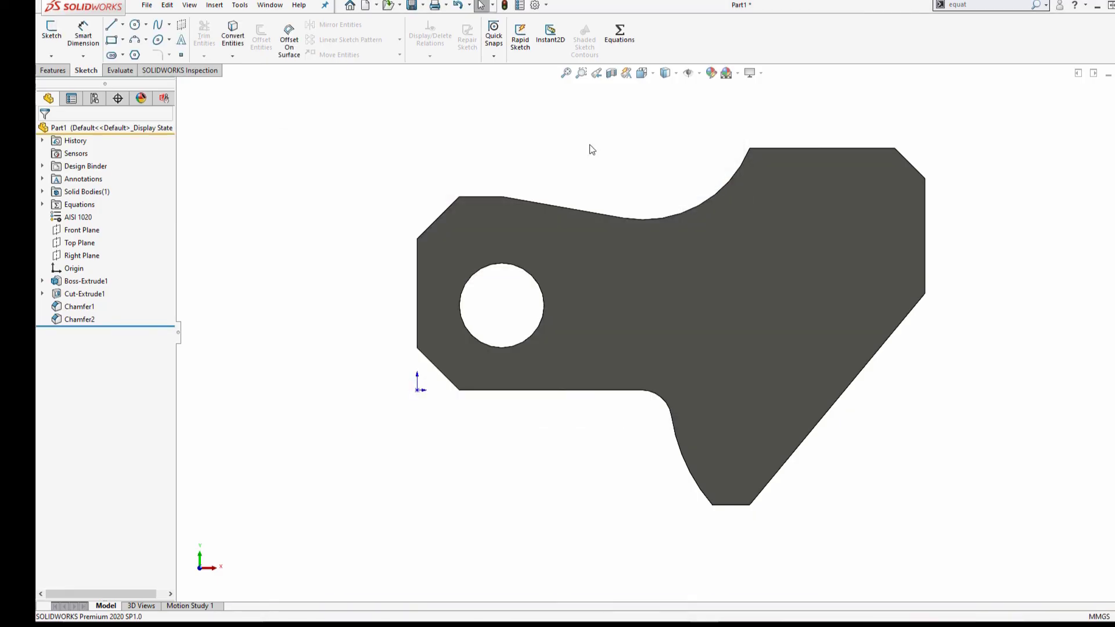
Step: Calculate the modified part's mass properties
left_click(120, 70)
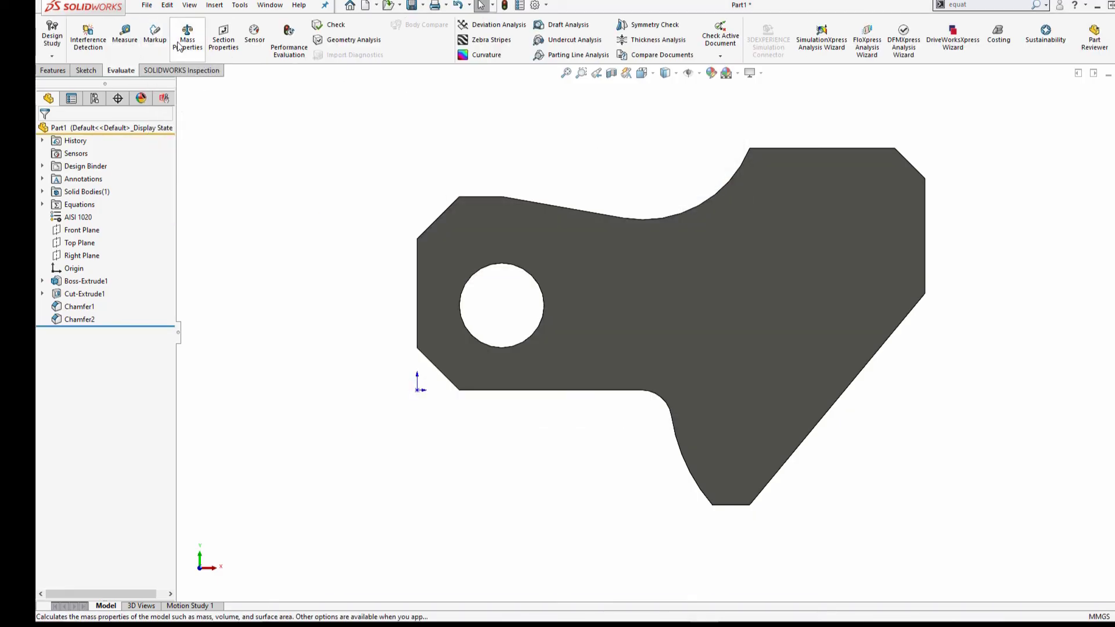
left_click(177, 47)
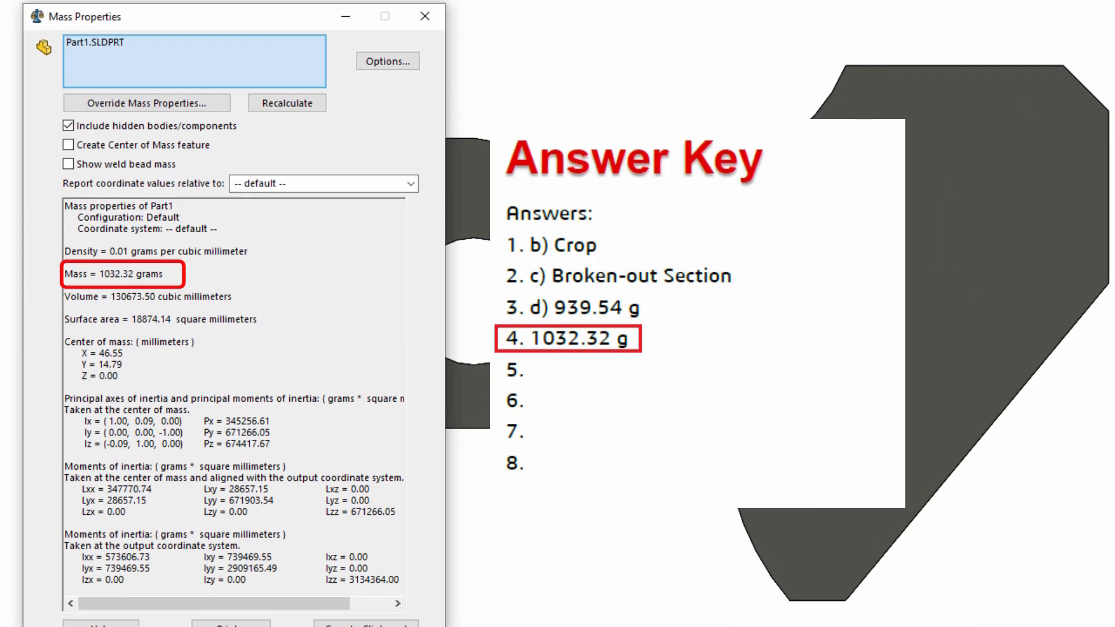